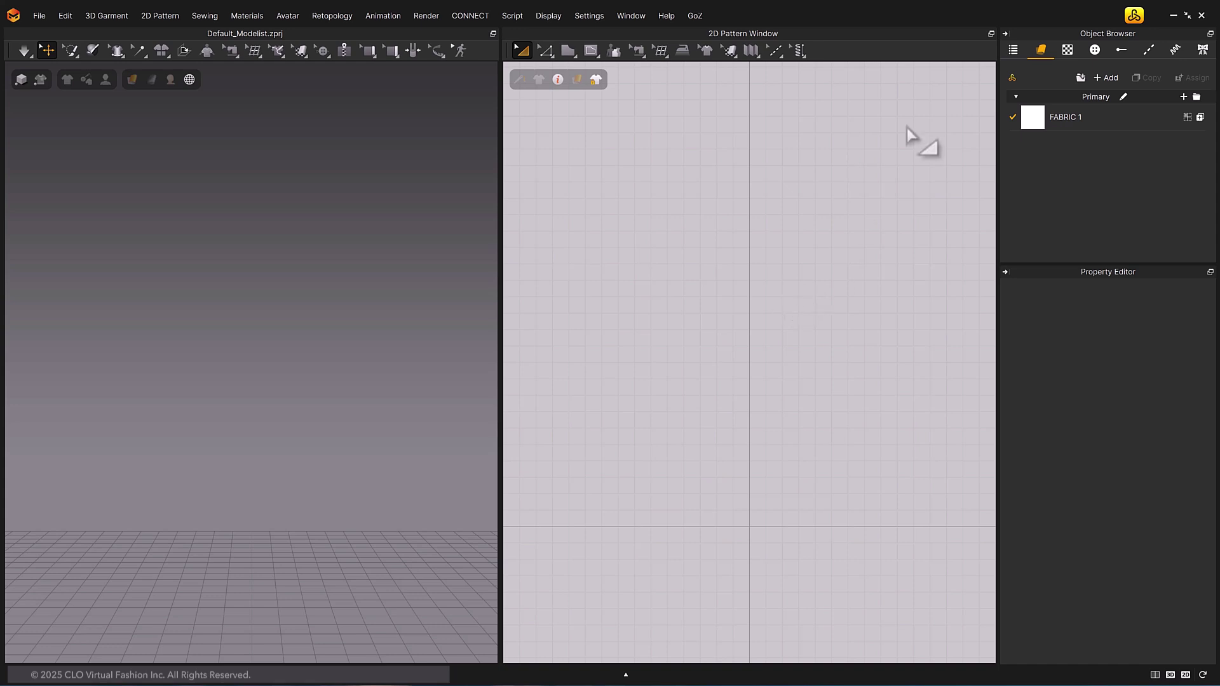
Open the New Library window from the top-right Library icon, close it, then reopen it.
click(1134, 17)
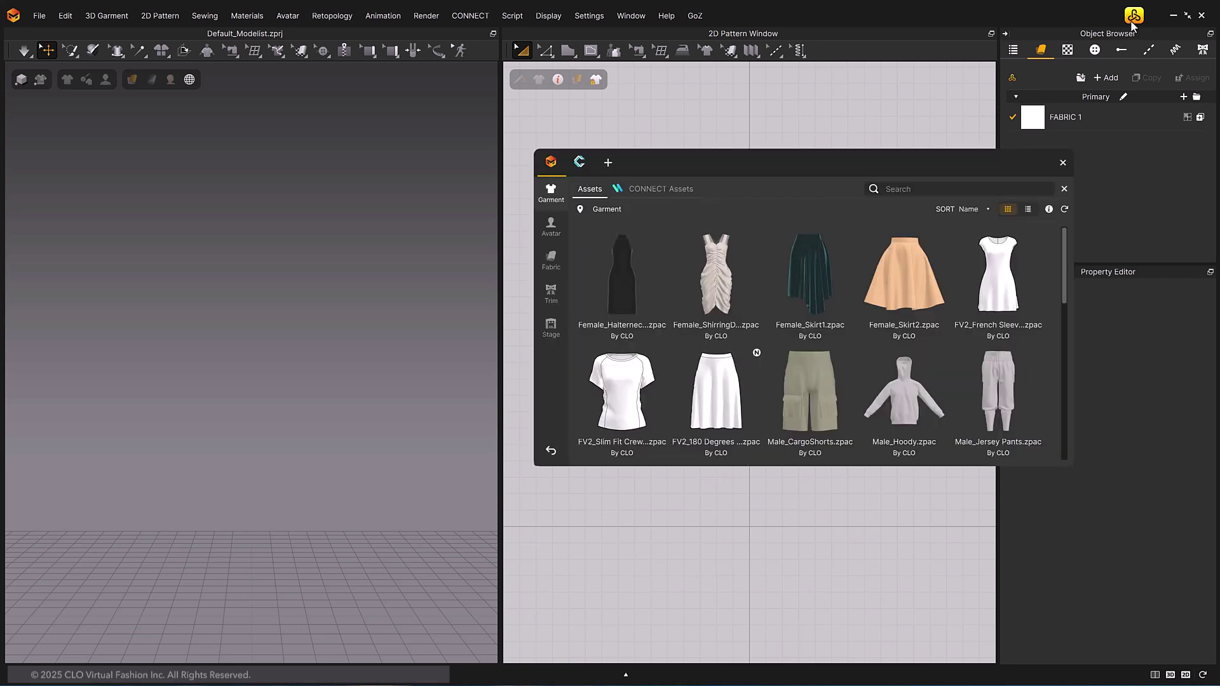
click(1131, 23)
click(1132, 24)
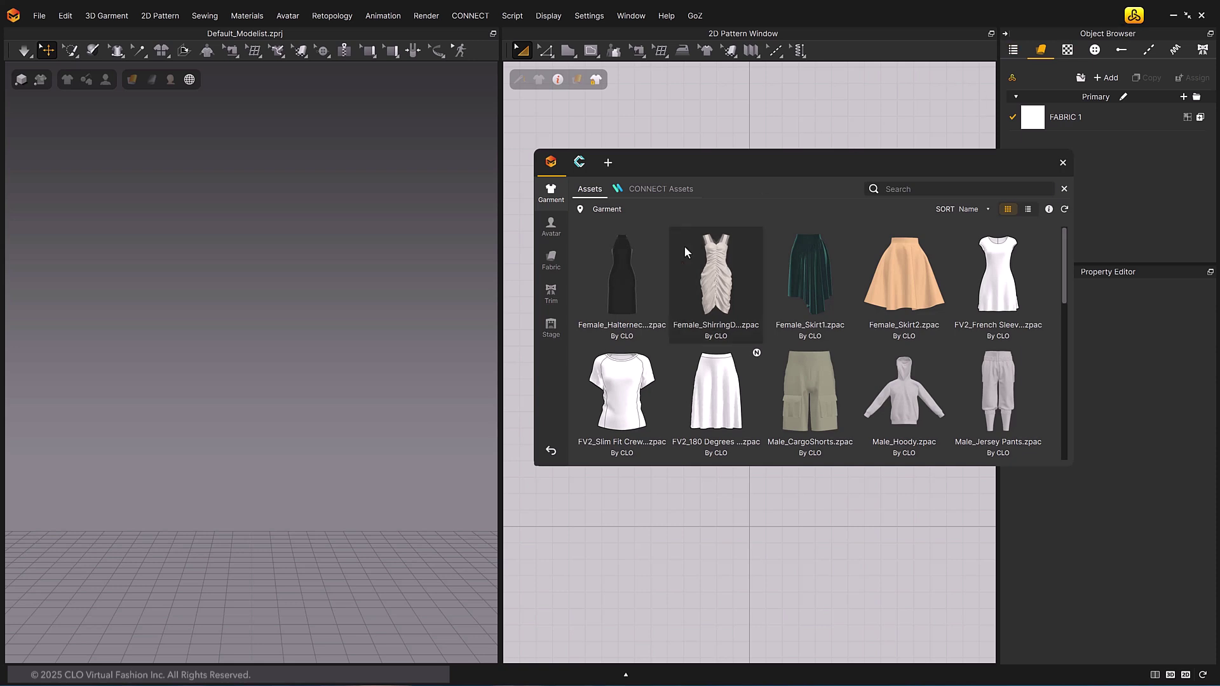
click(552, 452)
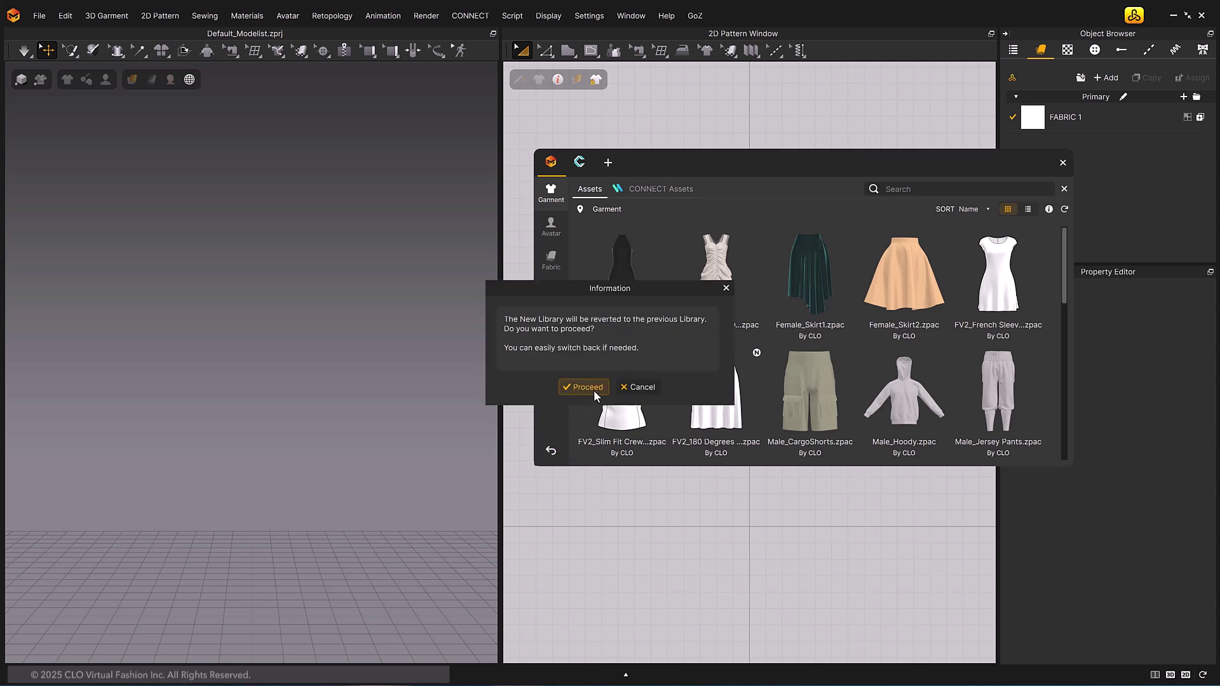
click(583, 387)
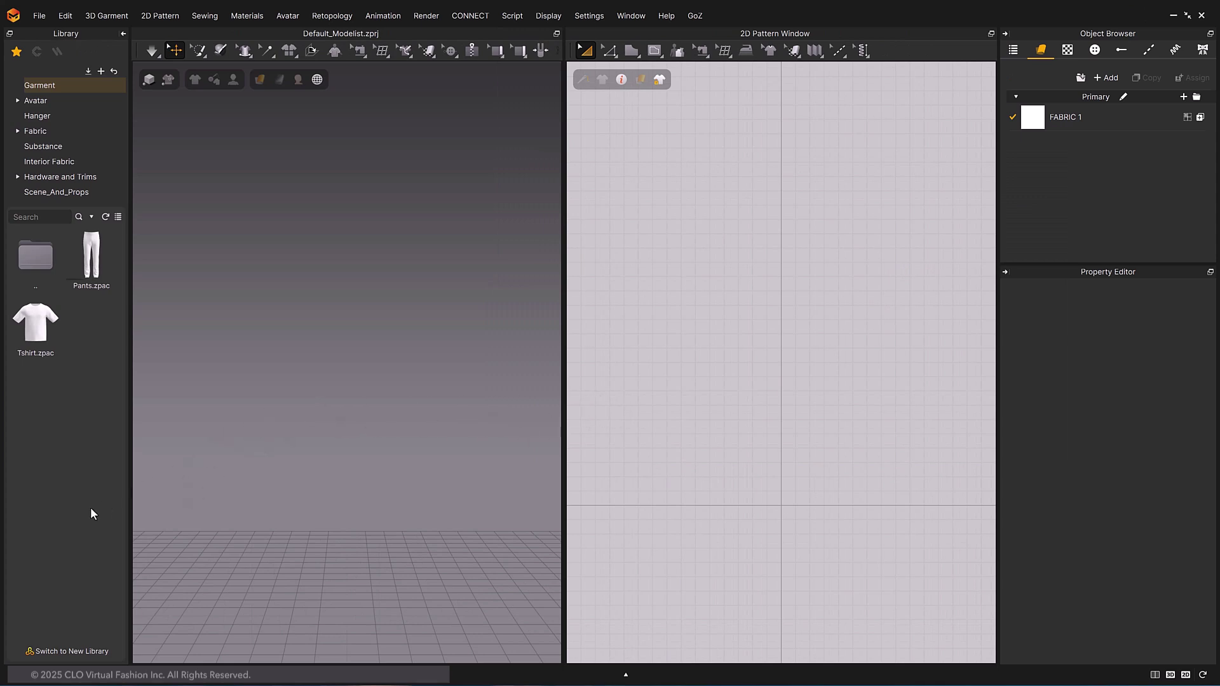
click(66, 648)
click(622, 389)
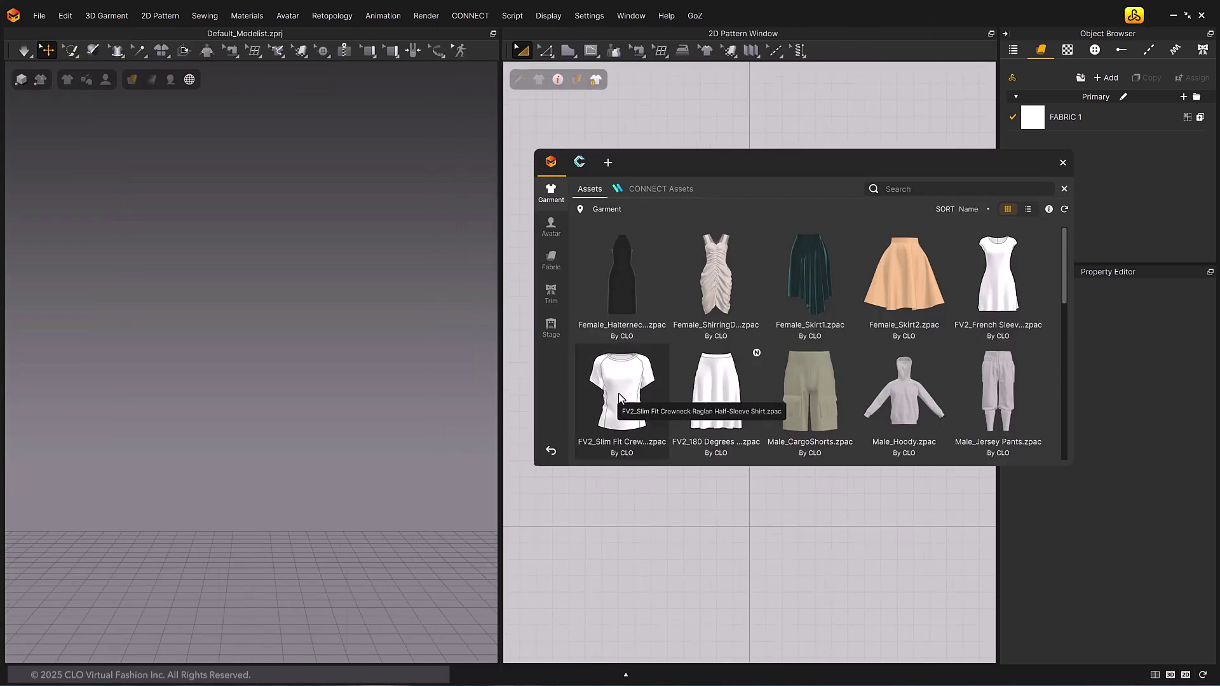
Move the New Library window over the 3D view and enlarge it to fit every garment asset.
drag(822, 158, 380, 154)
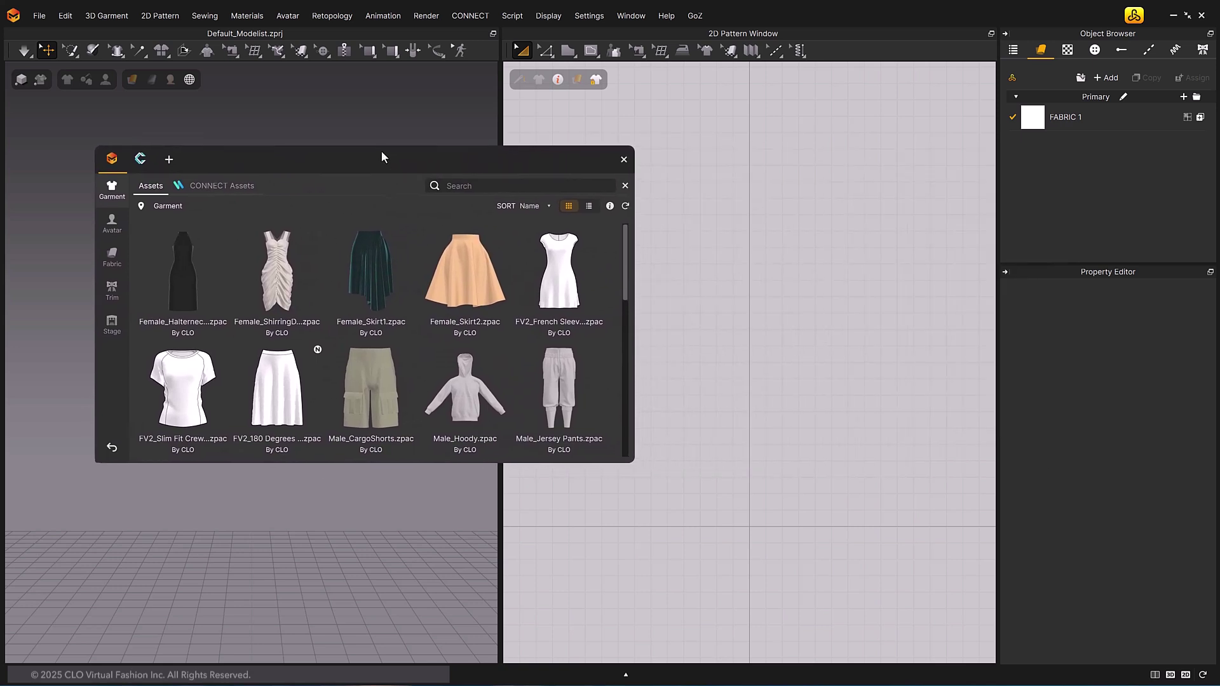
drag(629, 460, 1045, 598)
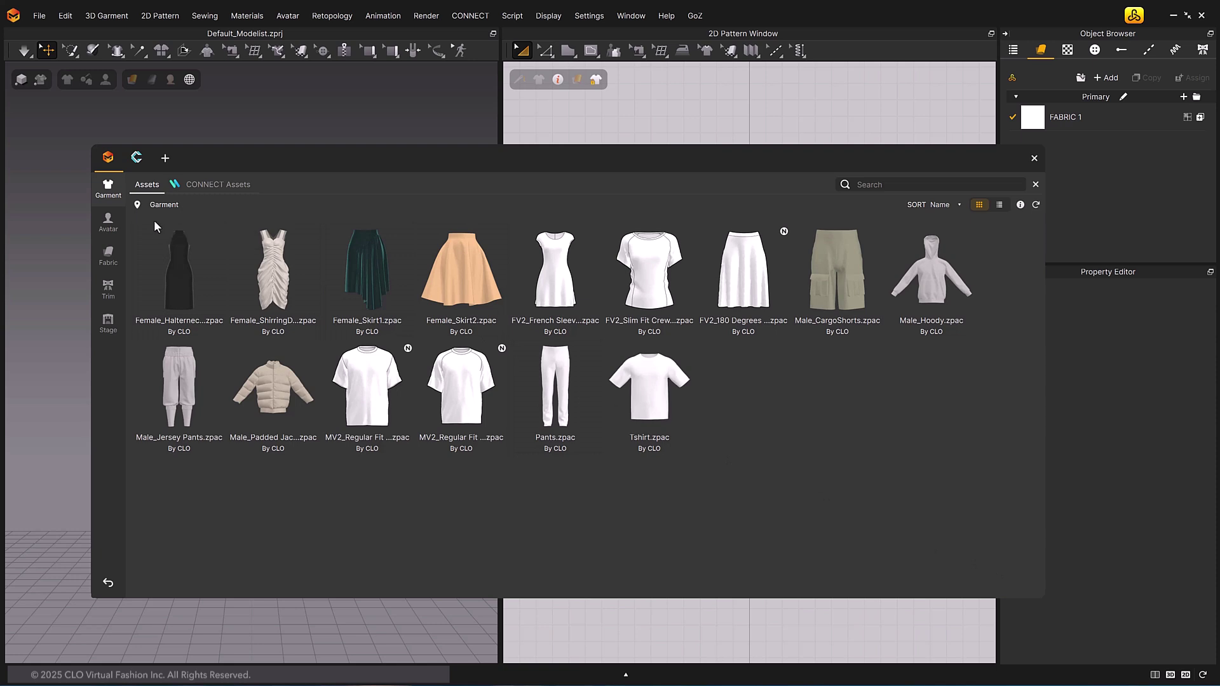
Browse the Avatar (Female, Male), Fabric (Substance) and Trim (Buttonhole, Hardware) folders, ending on Stage.
click(108, 226)
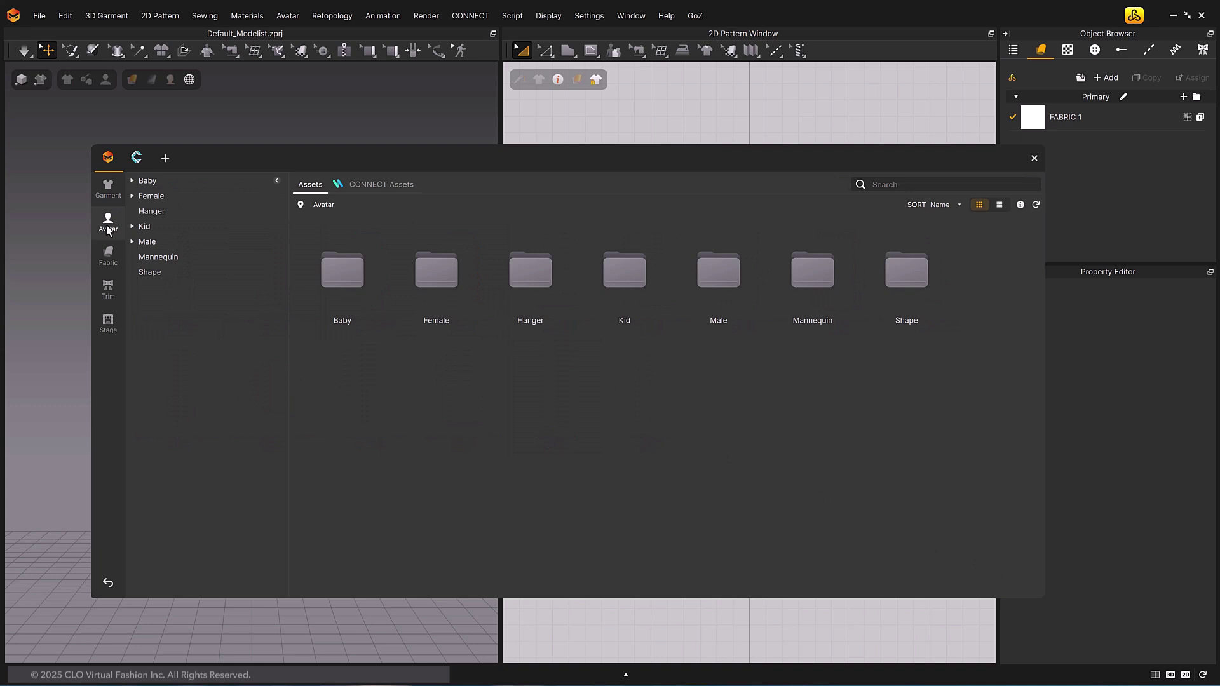
click(150, 197)
click(148, 242)
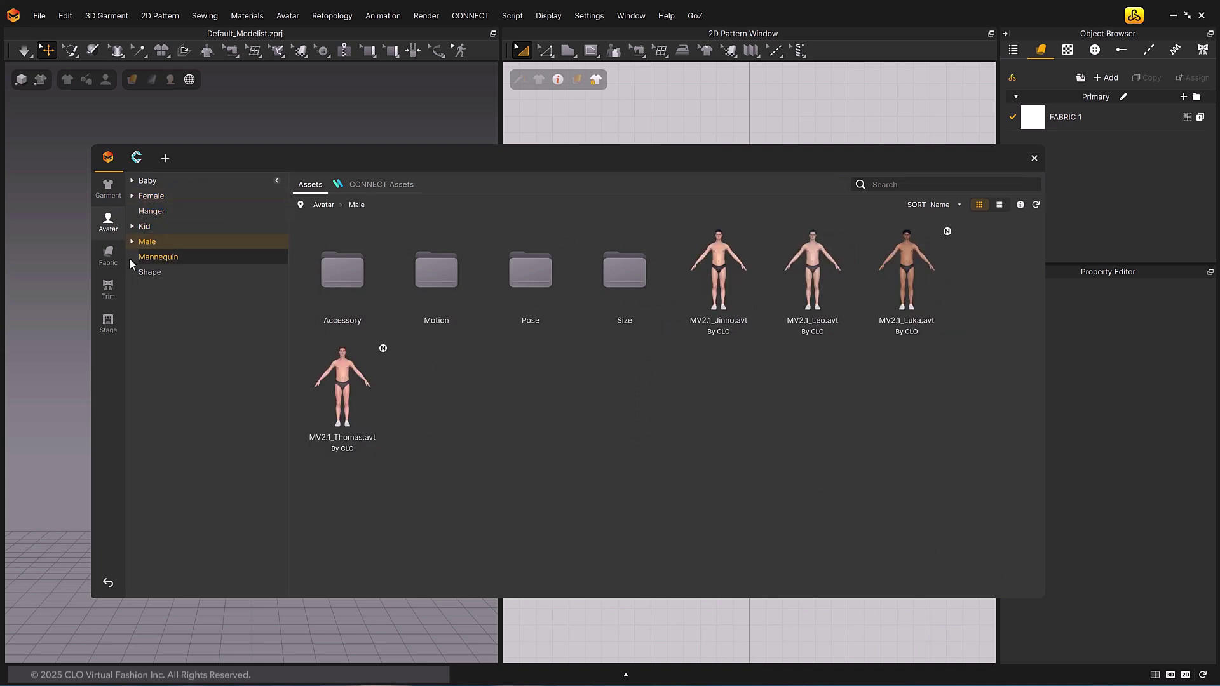
click(108, 255)
click(161, 214)
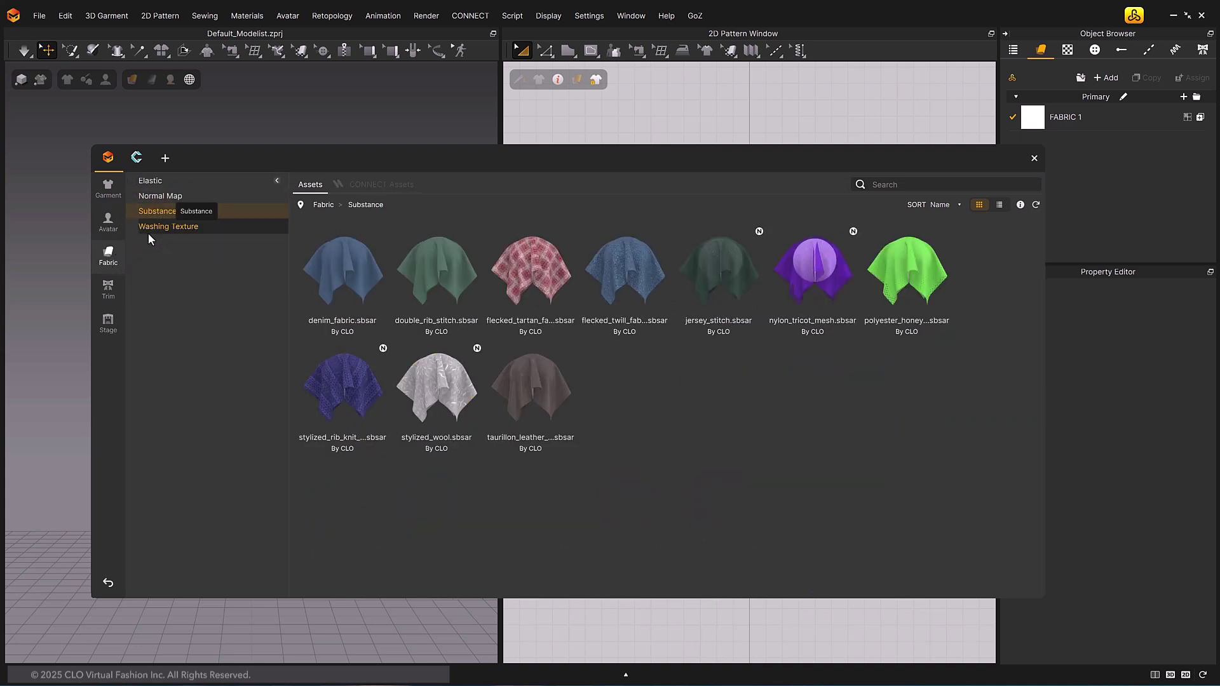
click(108, 289)
click(167, 195)
click(167, 227)
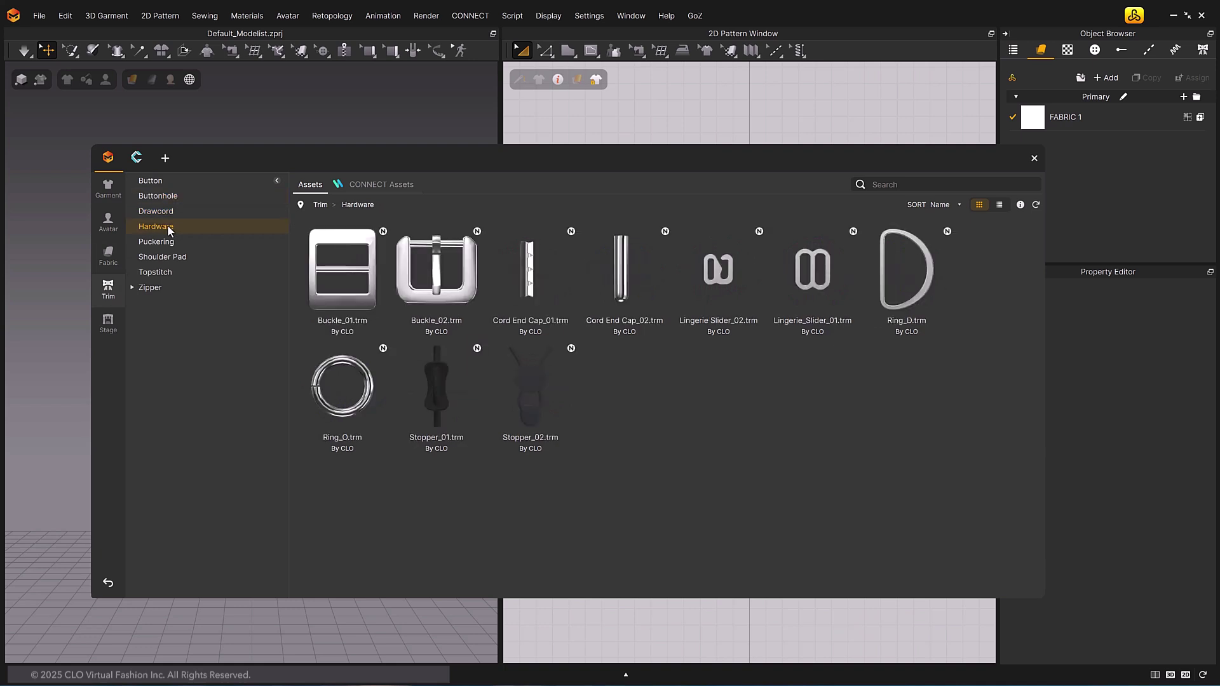
click(108, 321)
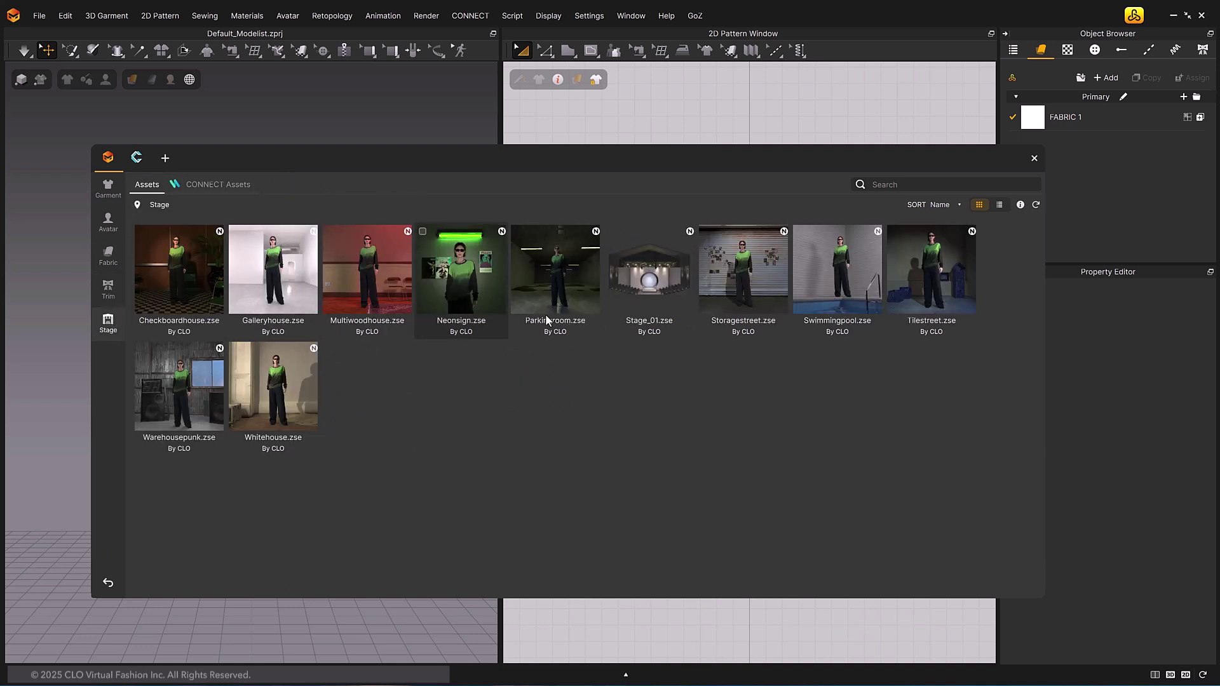
Turn on the library preview pane and preview the Neonsign.zse stage.
click(1020, 204)
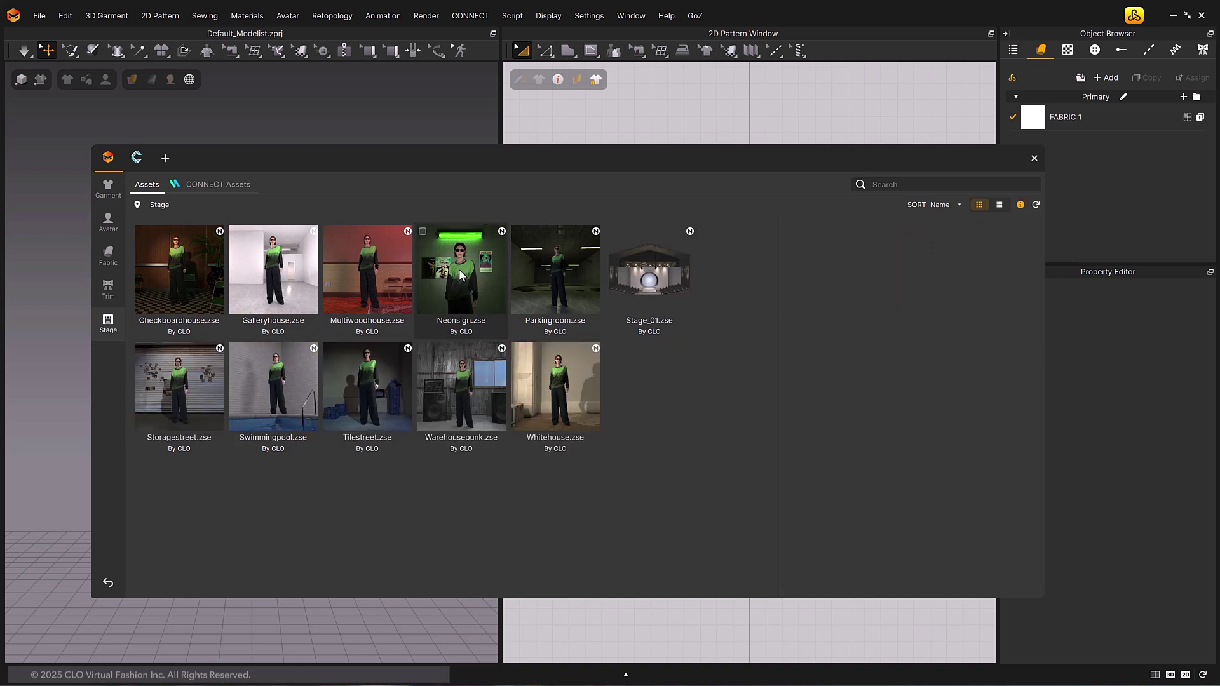
mouse_move(459, 269)
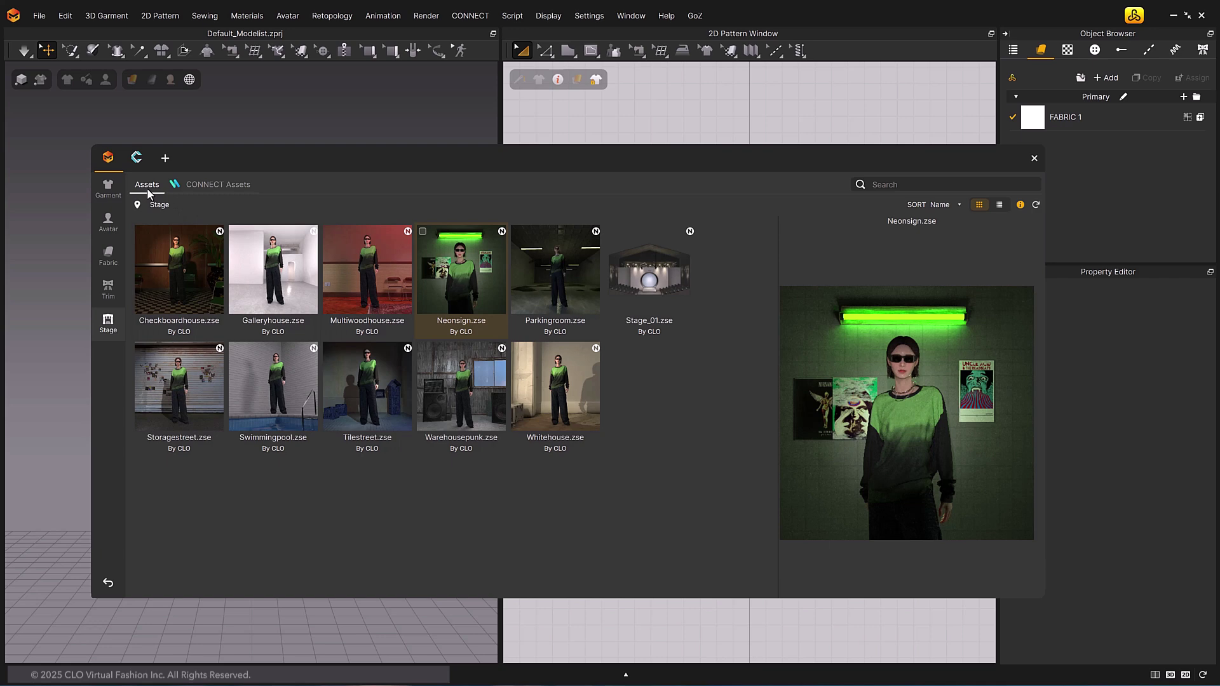
Browse CONNECT Assets' Trim, Fabric, Avatar and Garment categories, then uncheck the Free filter.
click(224, 185)
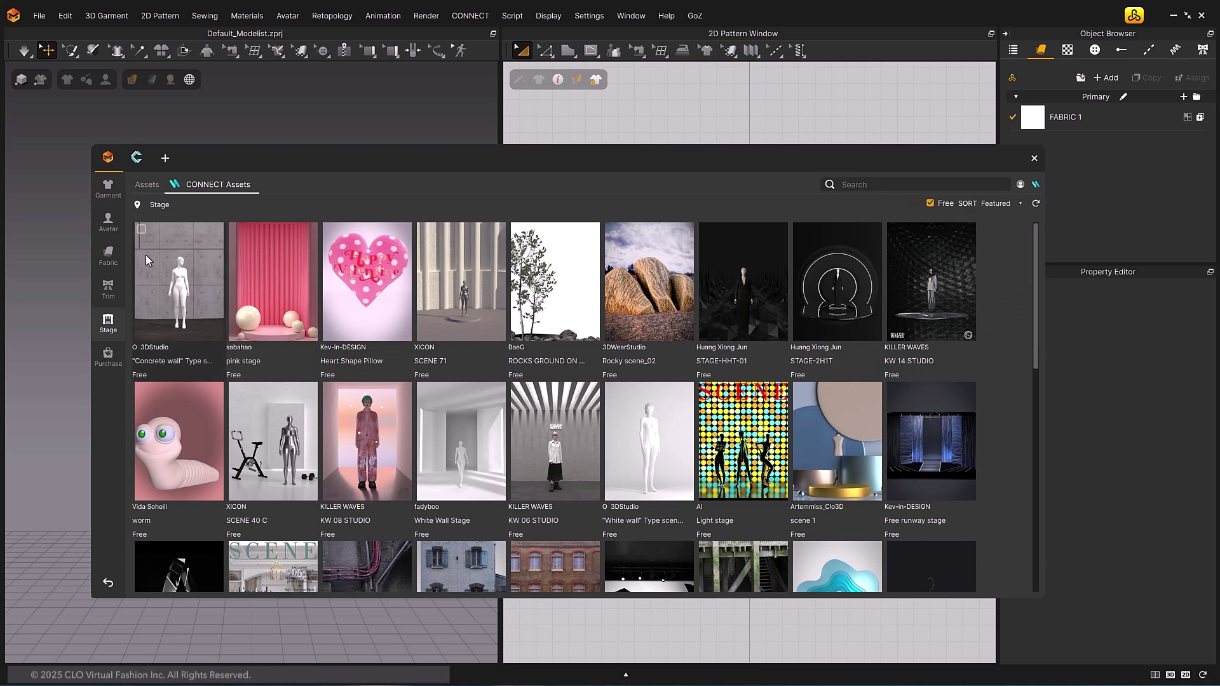
click(110, 290)
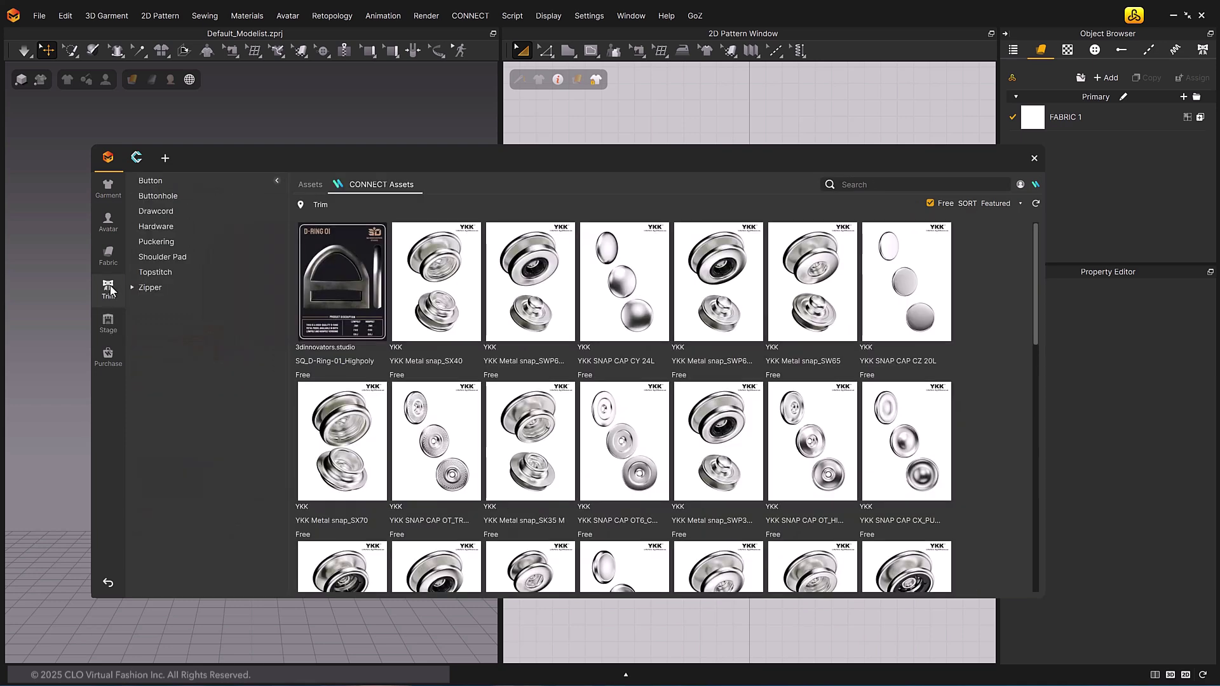
click(111, 262)
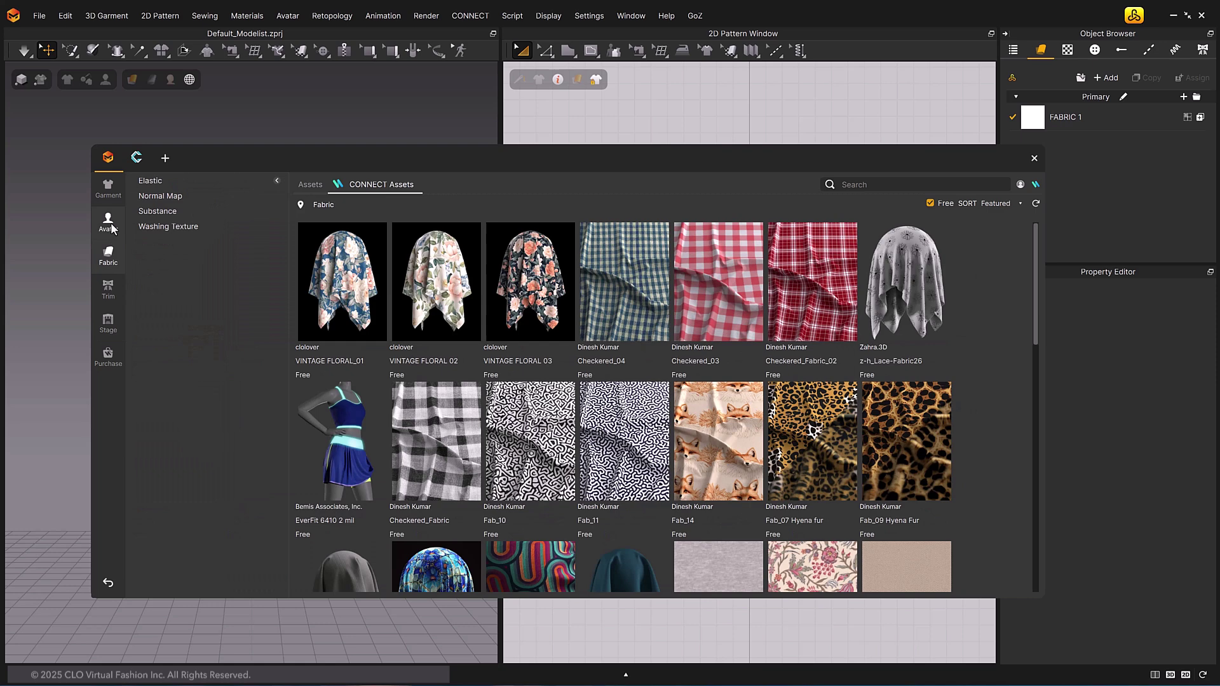
click(111, 219)
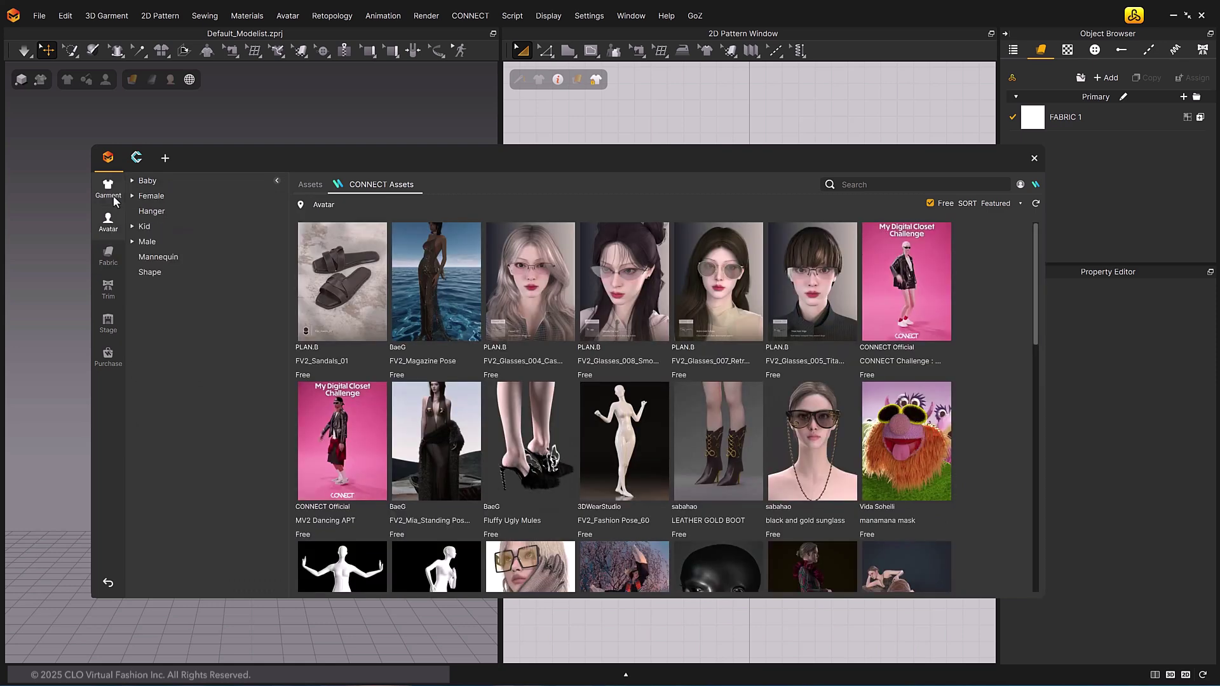
click(113, 201)
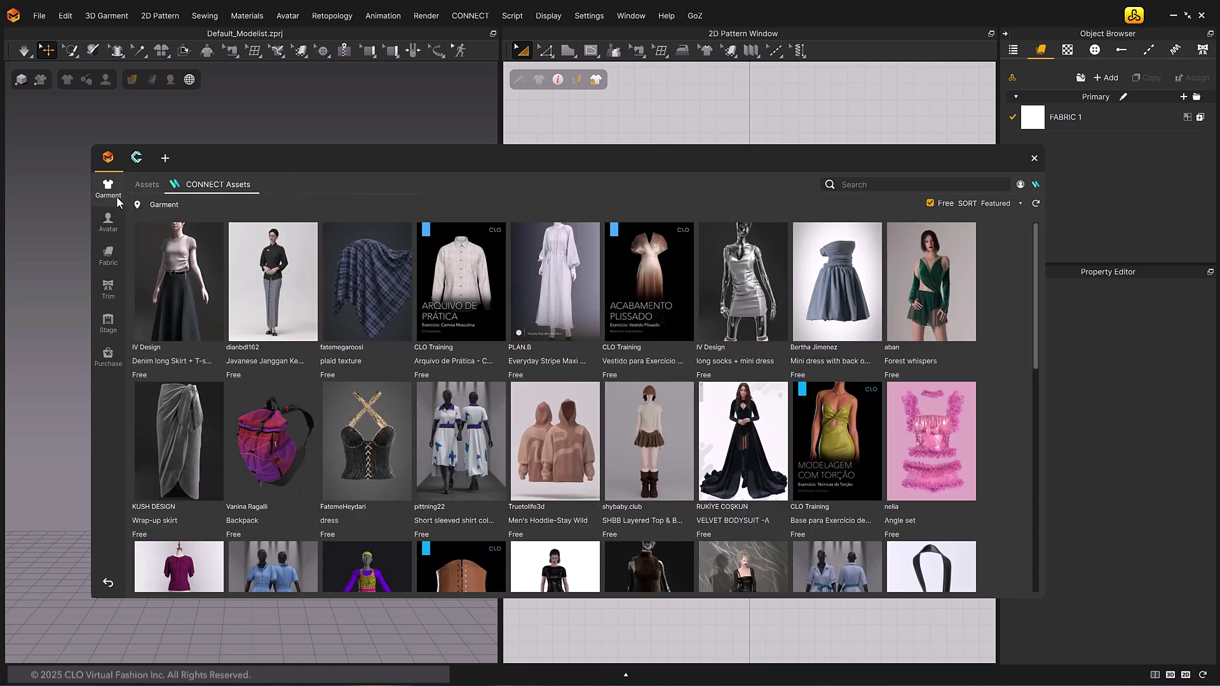
click(930, 204)
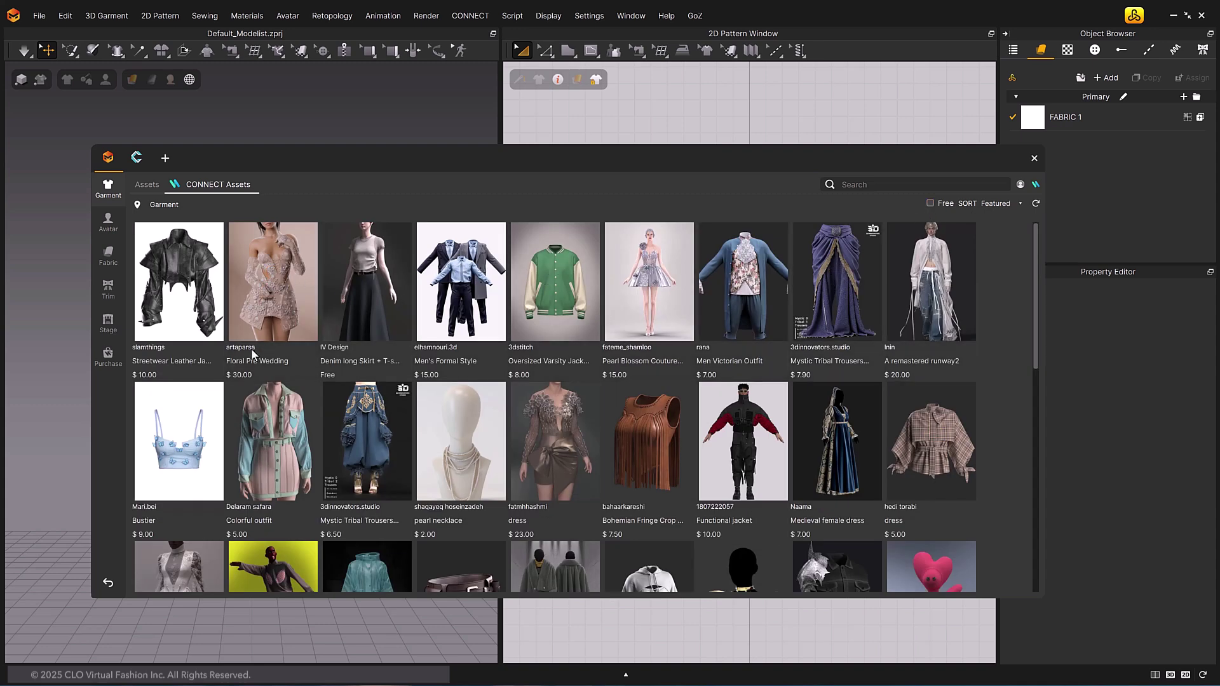
View the Floral Pre Wedding listing's web page, minimize the browser, and show the Purchase section.
click(277, 283)
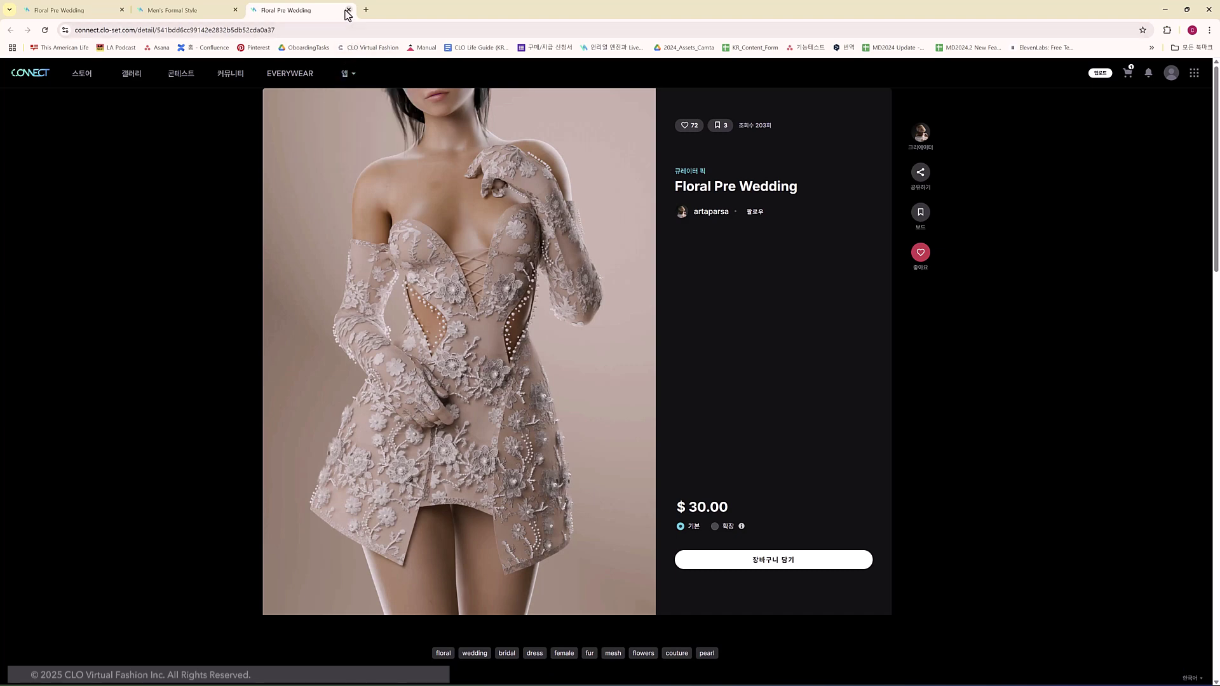
click(1166, 10)
click(109, 356)
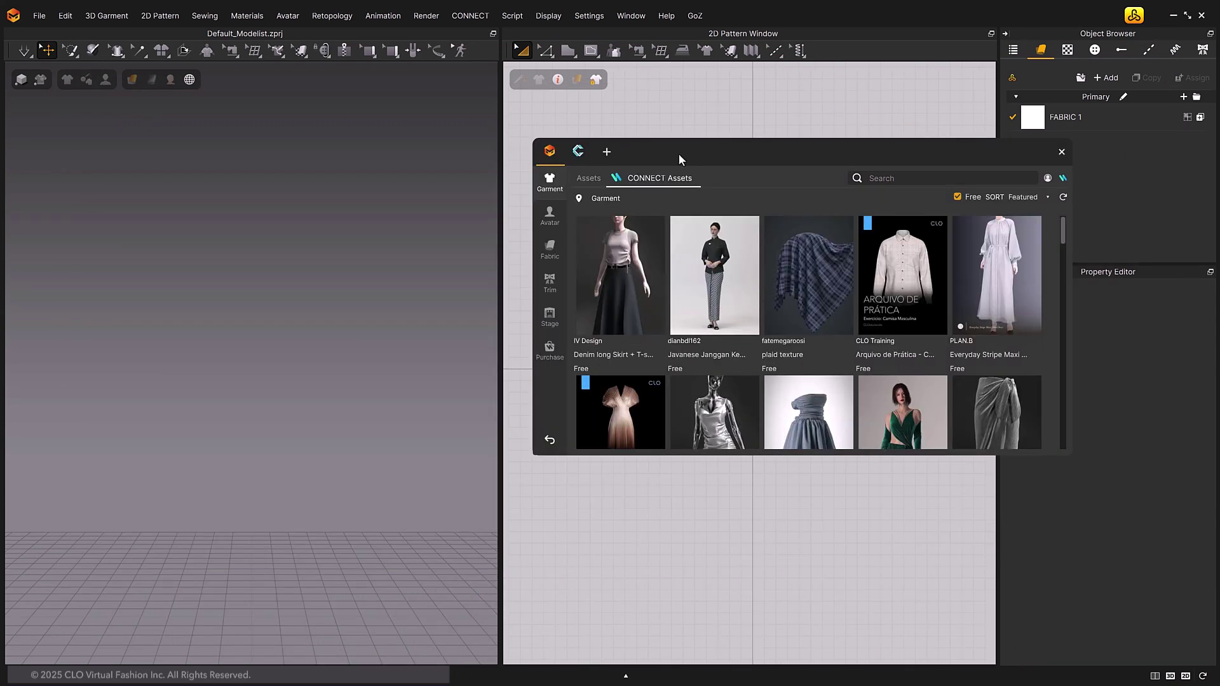
Switch the library to the CLO-SET workspace to list its single NewLibraryWindow style file.
click(578, 152)
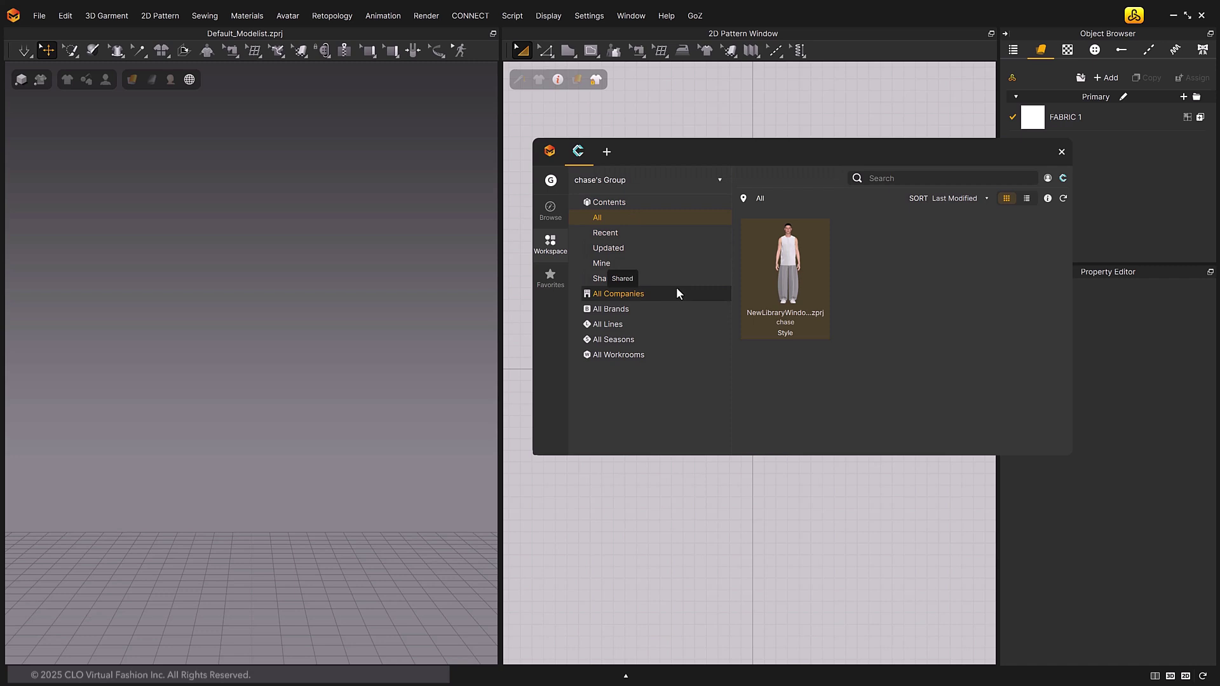
Open NewLibraryWindow_demo.zprj from the CLO-SET workspace, then return to the CONNECT Assets tab.
double_click(787, 283)
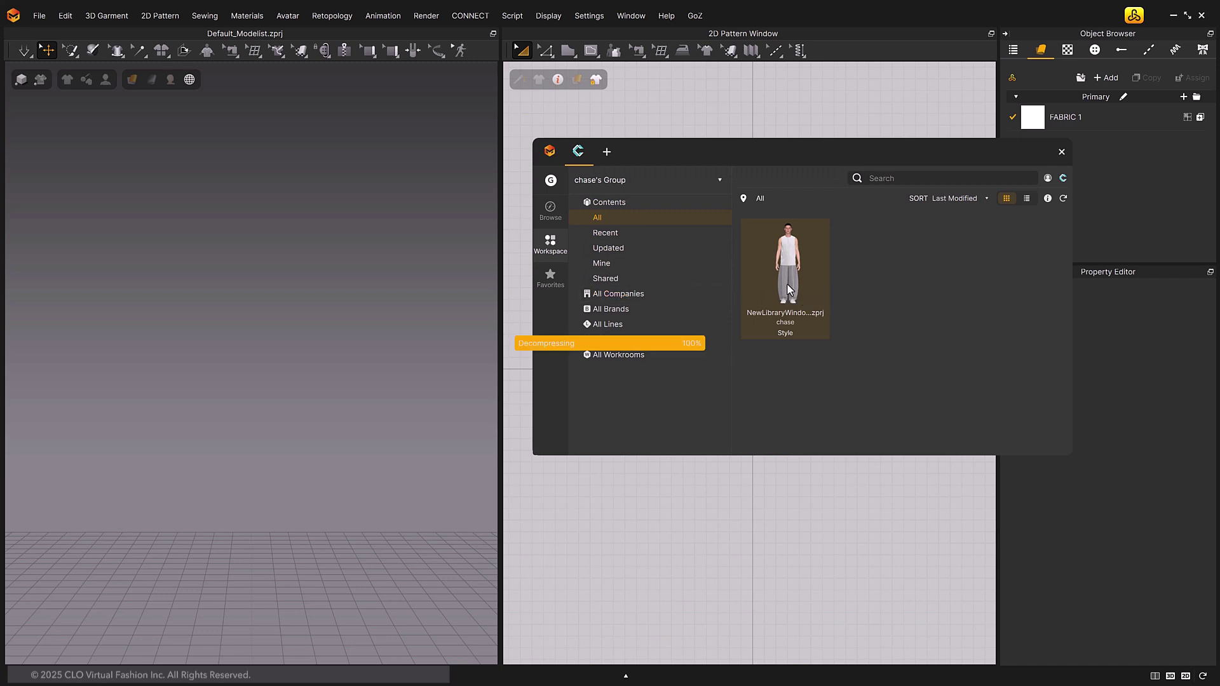
click(550, 153)
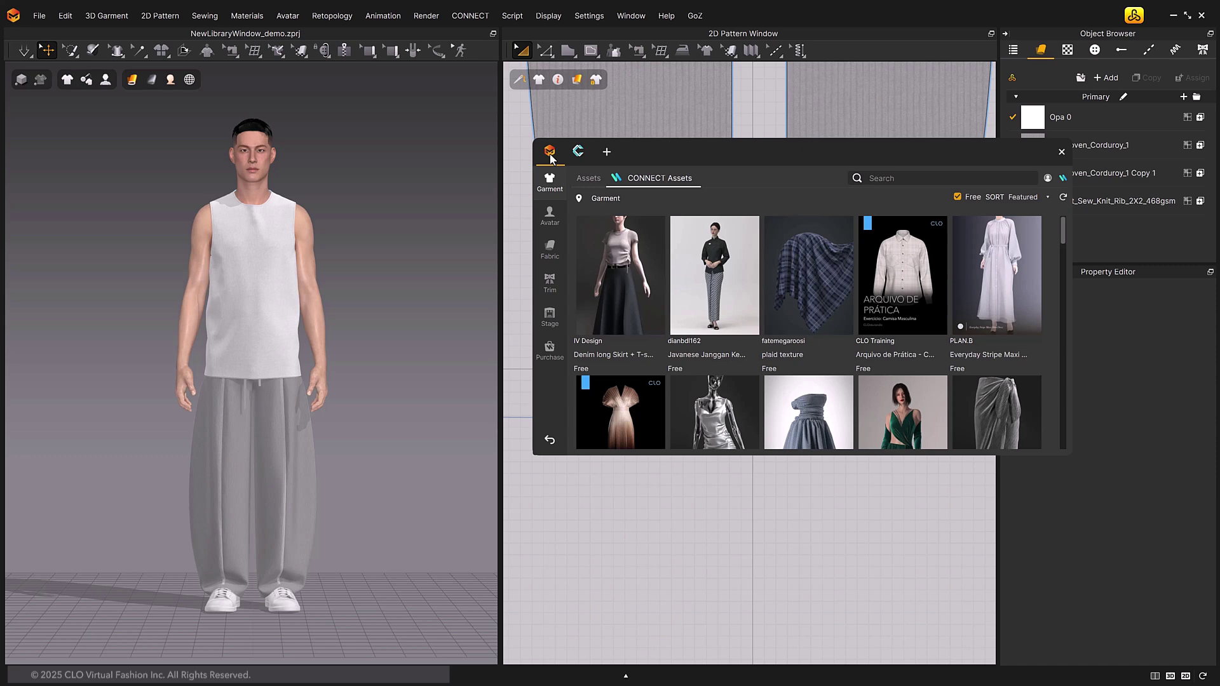
Search CONNECT Assets garments for 'oversized shirt'.
click(888, 178)
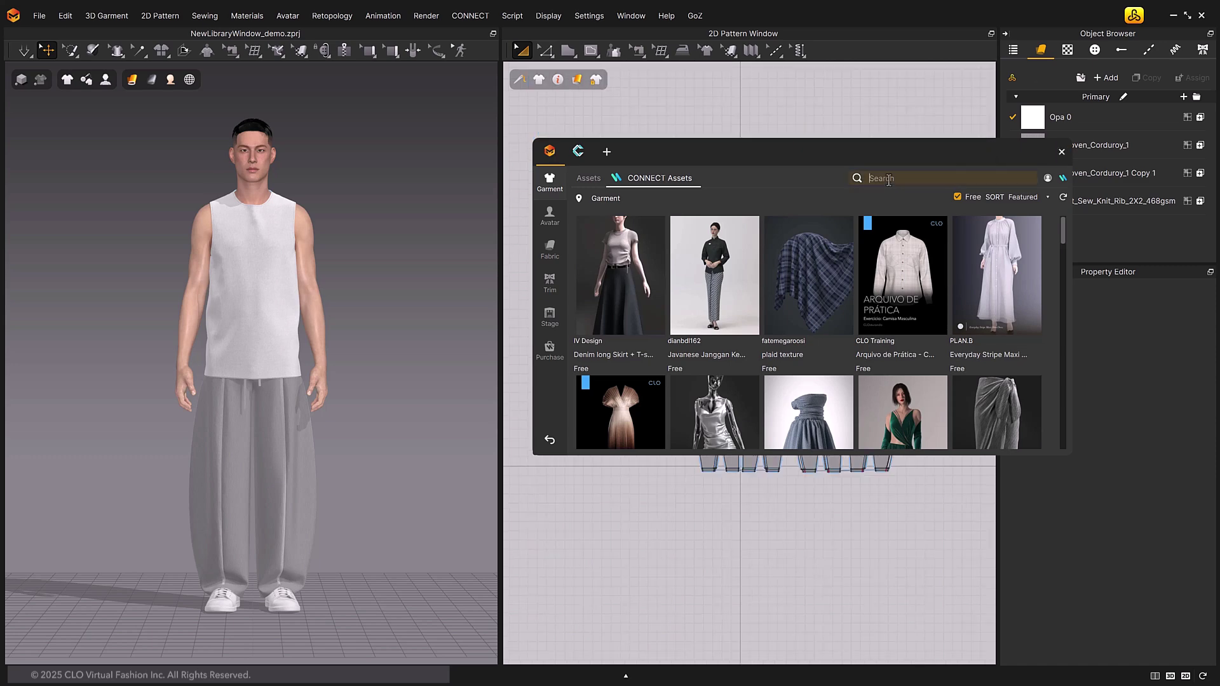
text(oversized shirt)
key(Return)
scroll(959, 286, down, 5)
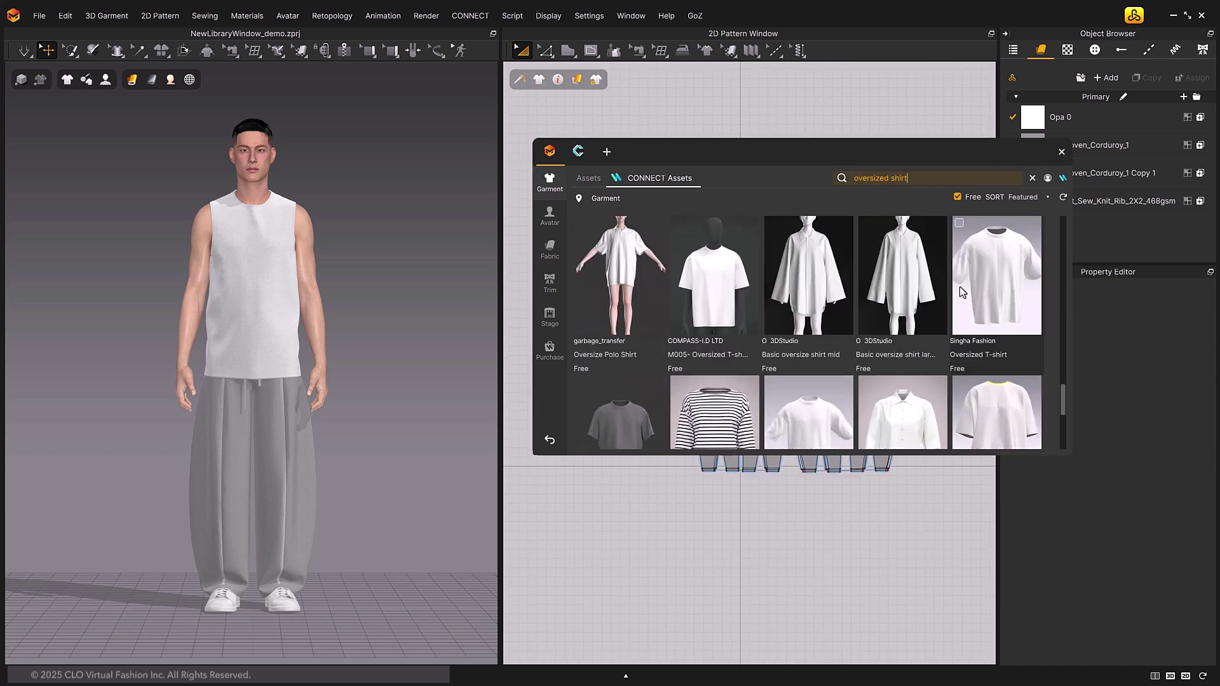
scroll(982, 284, up, 5)
Add the Dolman Sleeve oversized shirt, keeping the avatar's size, and simulate it to drape.
double_click(983, 285)
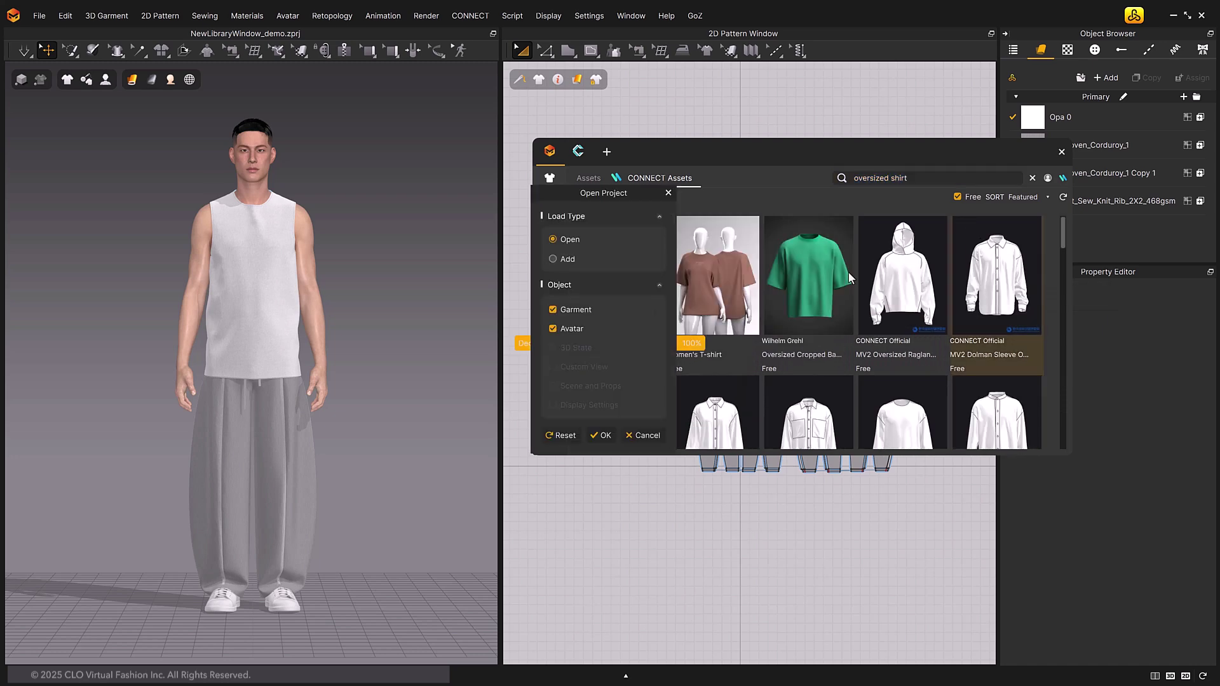
click(553, 259)
click(606, 550)
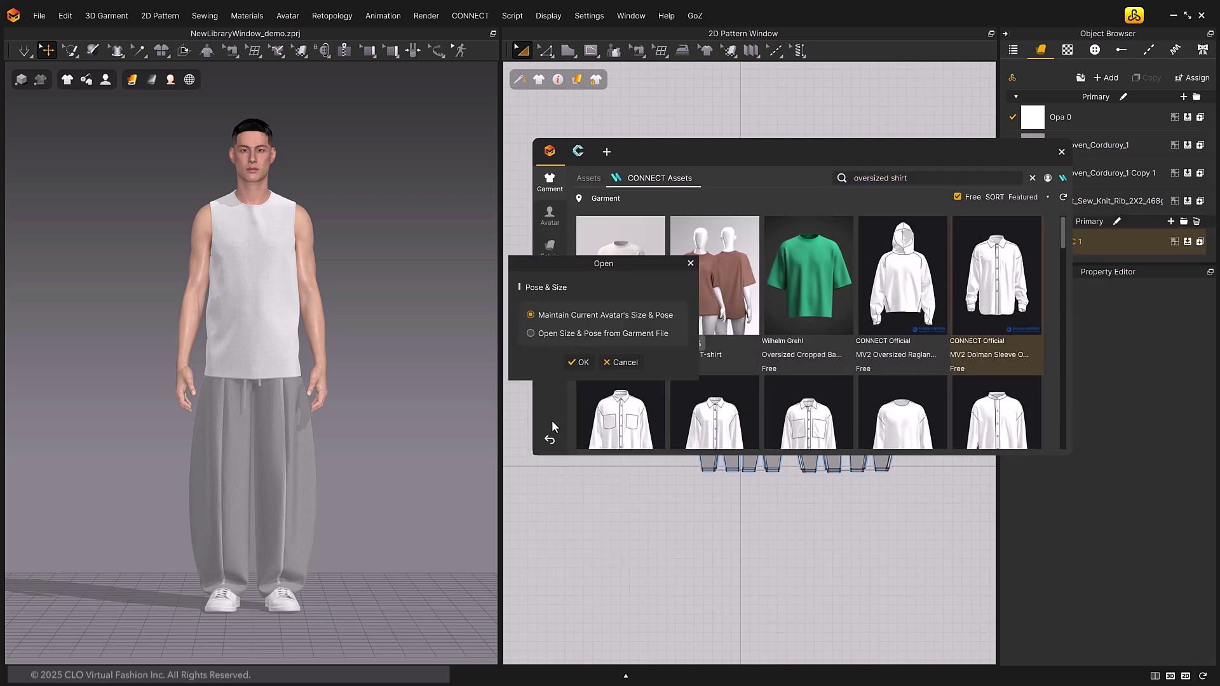
click(579, 365)
right_drag(355, 282, 396, 298)
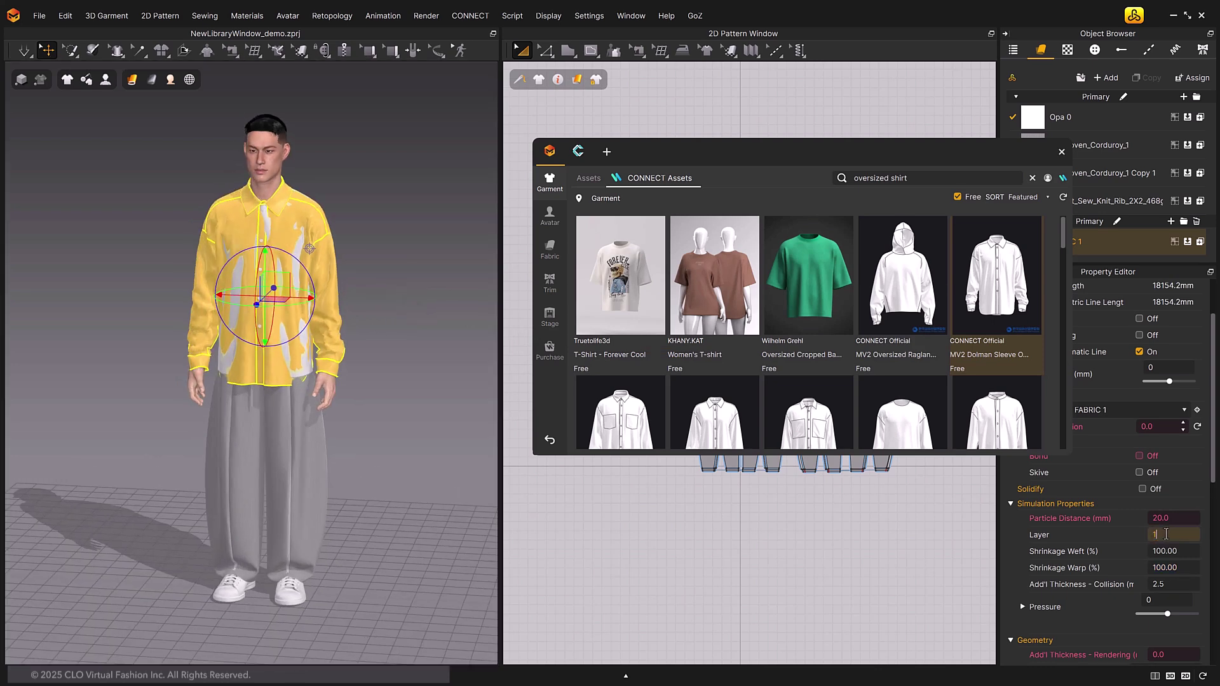
key(space)
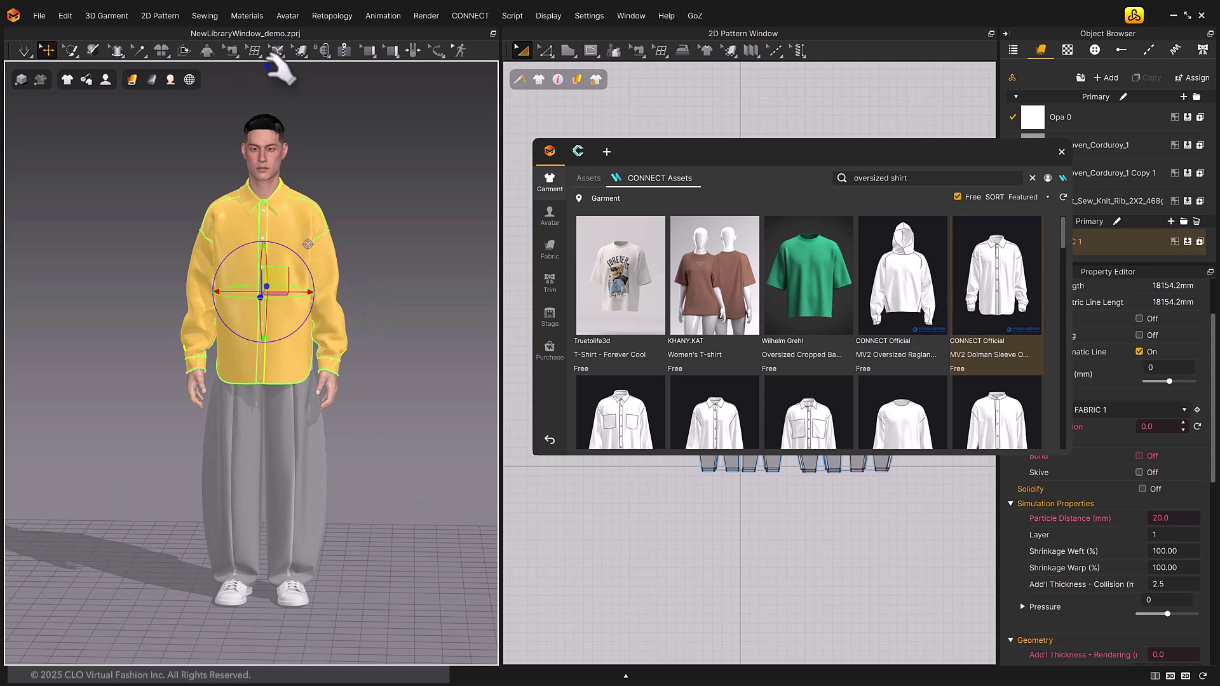
Try the button placement tool on the shirt, then exit it.
click(322, 50)
click(340, 88)
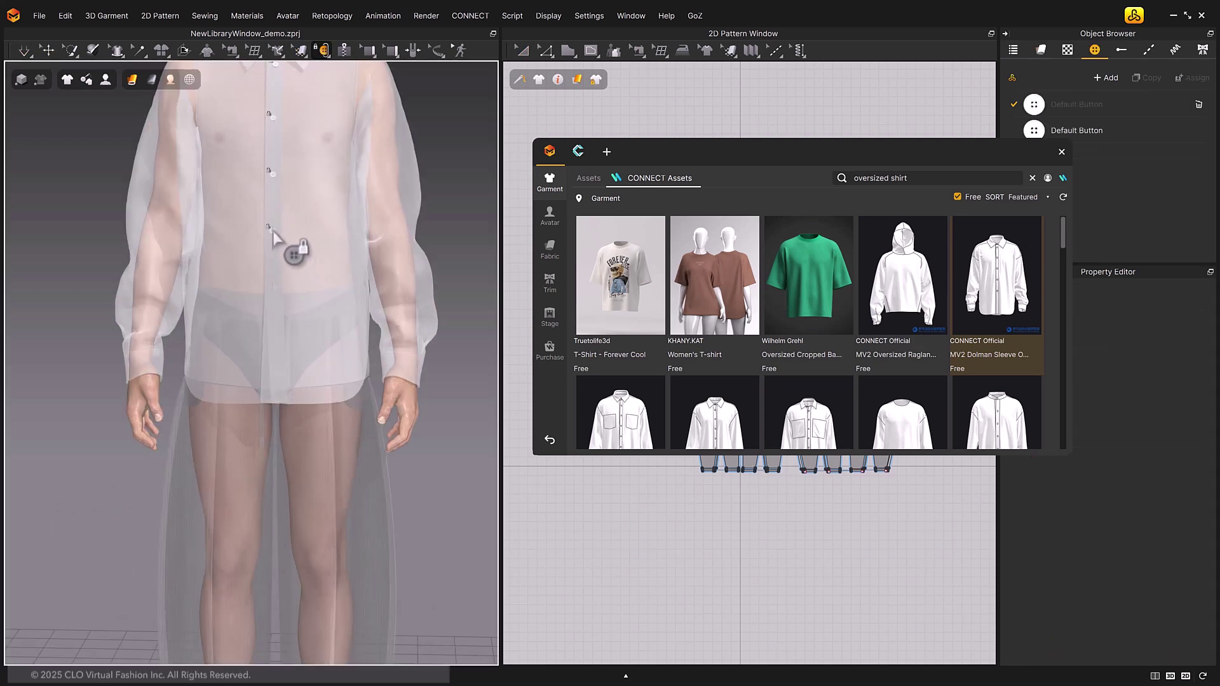
scroll(324, 137, up, 3)
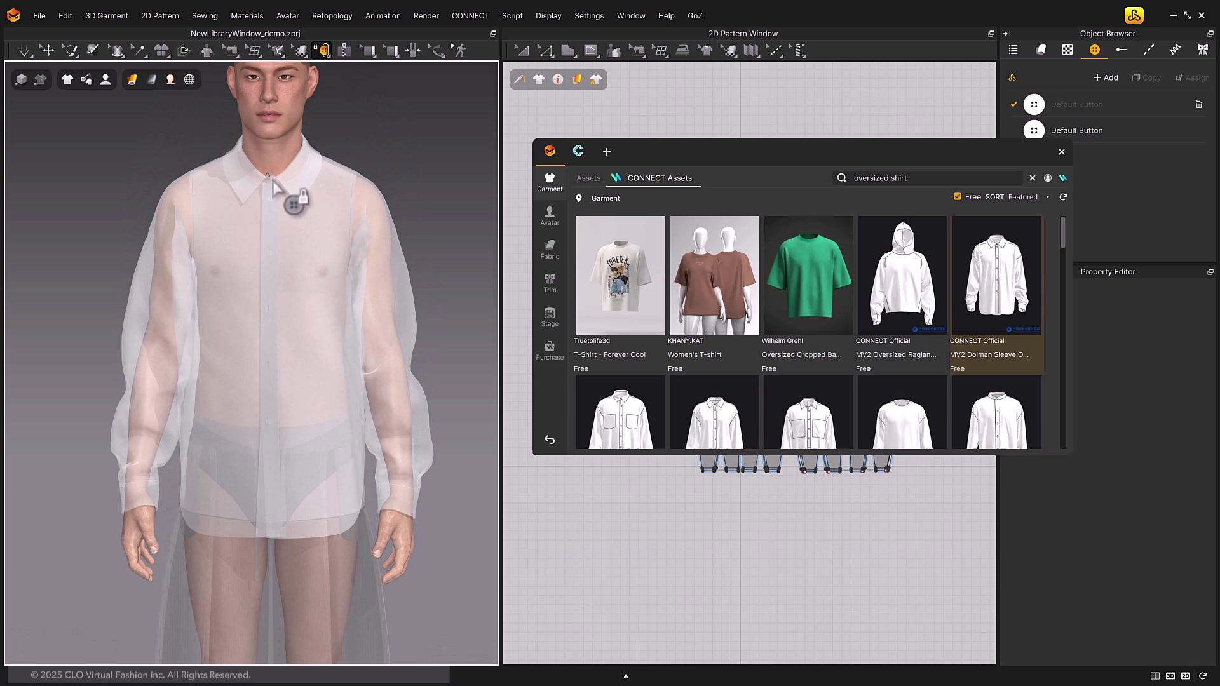
key(q)
Restore the solid shirt view, select all its pattern pieces, and let the simulation settle.
click(66, 79)
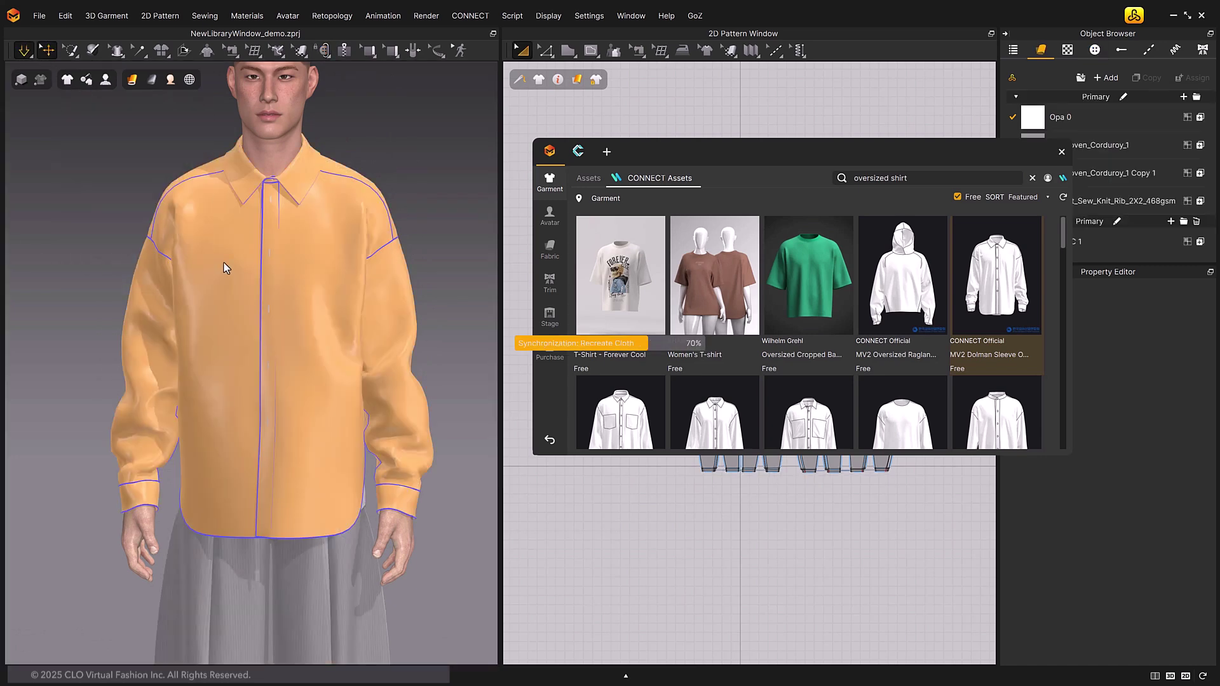
click(218, 272)
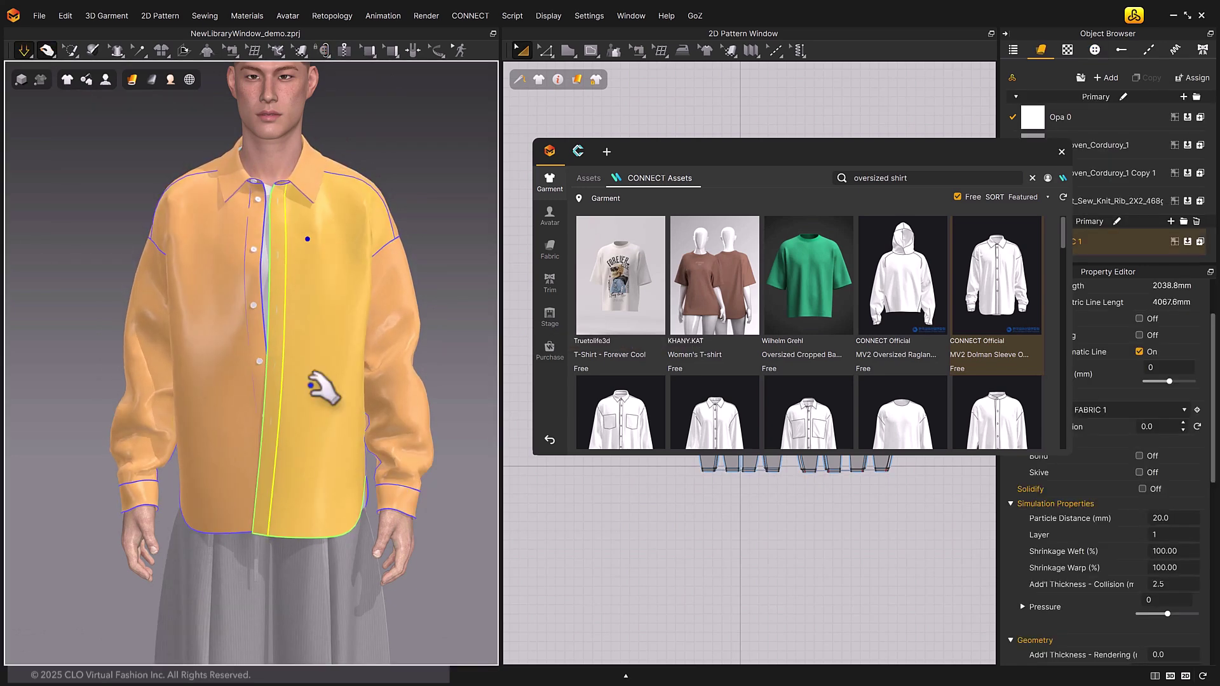
key(ctrl+a)
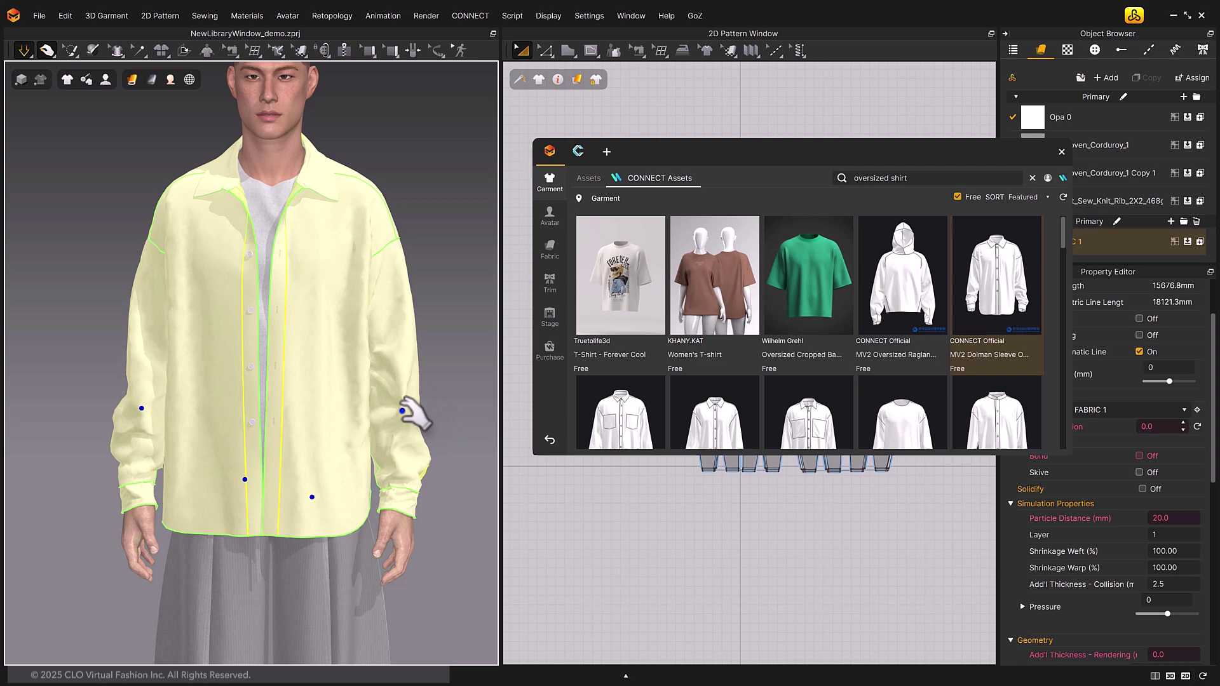
scroll(444, 429, down, 5)
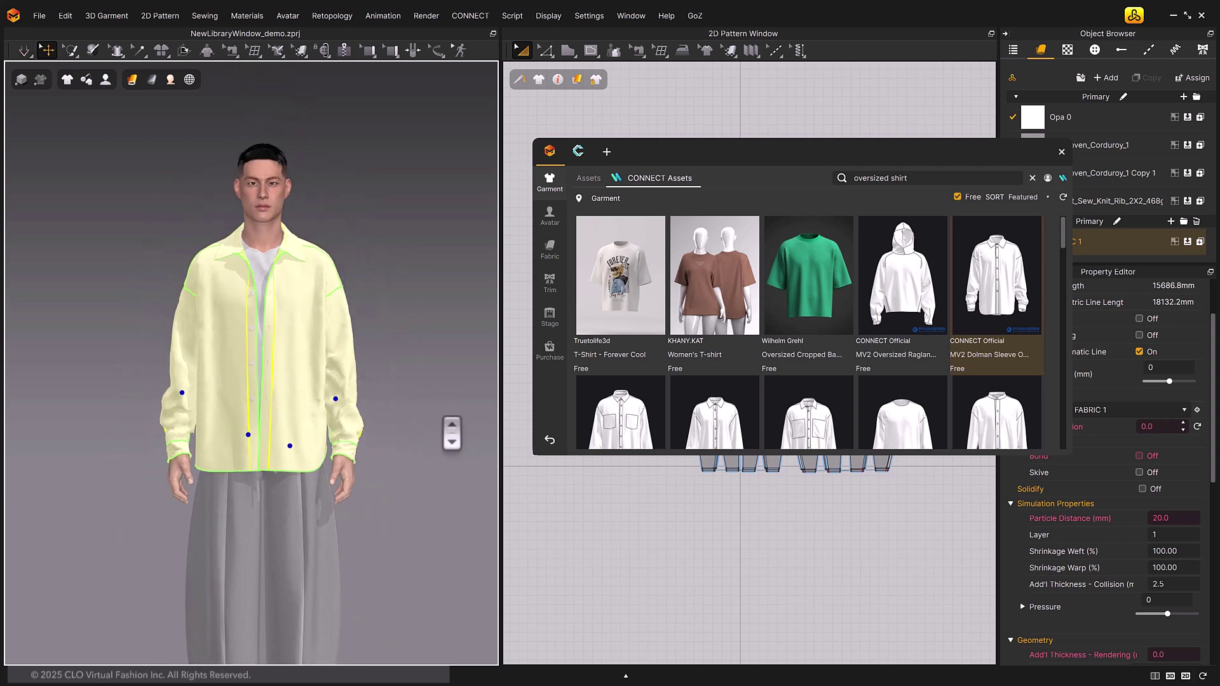
Dress the shirt in VINTAGE FLORAL 01, 03 and 02 fabrics, plus Blue Flower and Geo Jersey on the front panels.
click(550, 248)
drag(763, 273, 398, 305)
drag(952, 273, 411, 311)
scroll(413, 312, down, 3)
drag(858, 273, 359, 311)
scroll(792, 321, down, 5)
drag(857, 407, 245, 281)
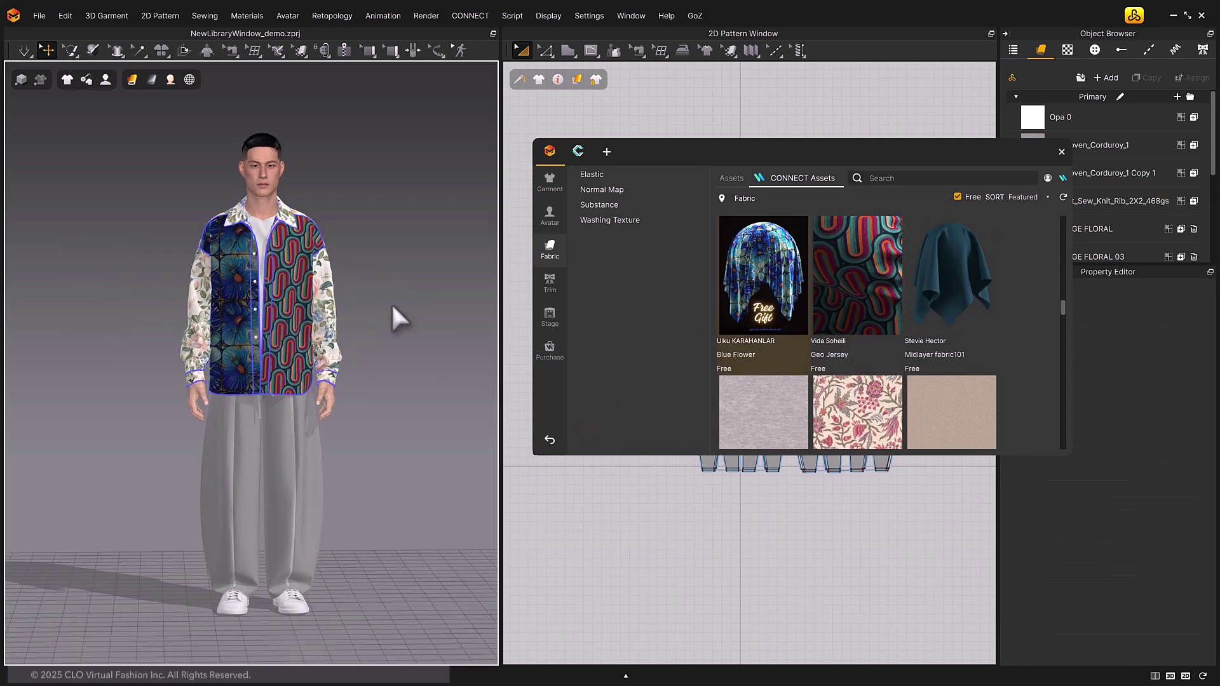
Search the Avatar assets for 'sunglass' and load the dark round sunglasses onto the avatar.
click(550, 216)
click(903, 184)
text(sunglass)
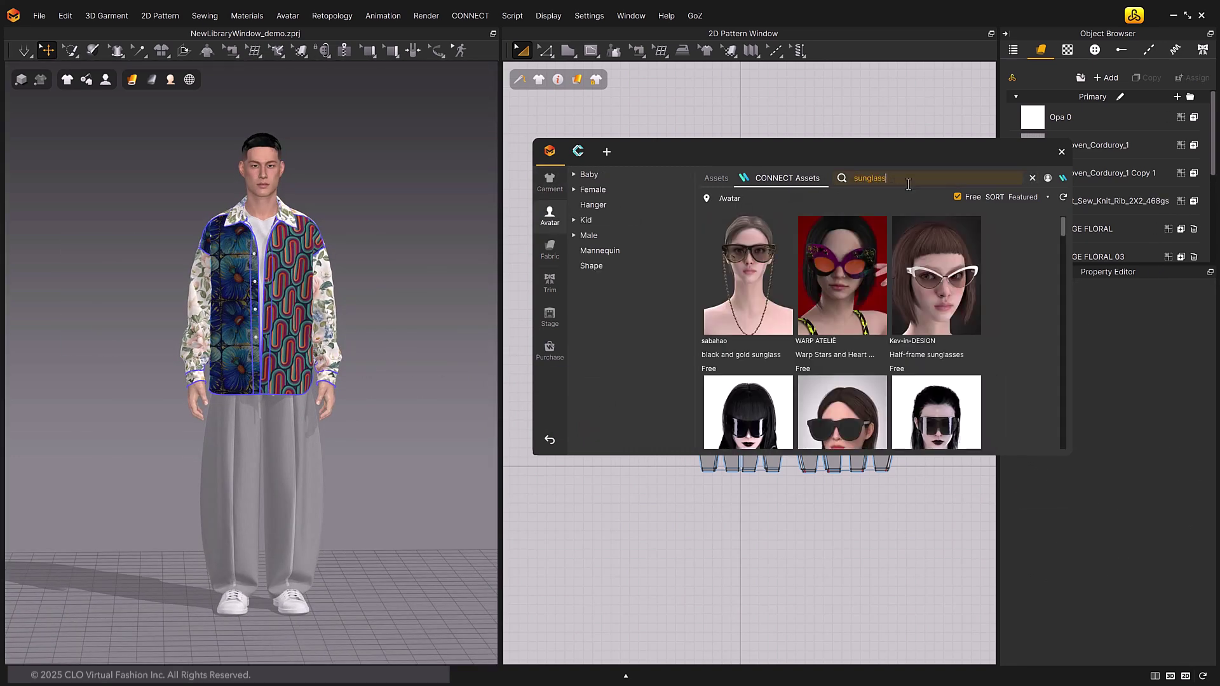
drag(1070, 454, 1069, 560)
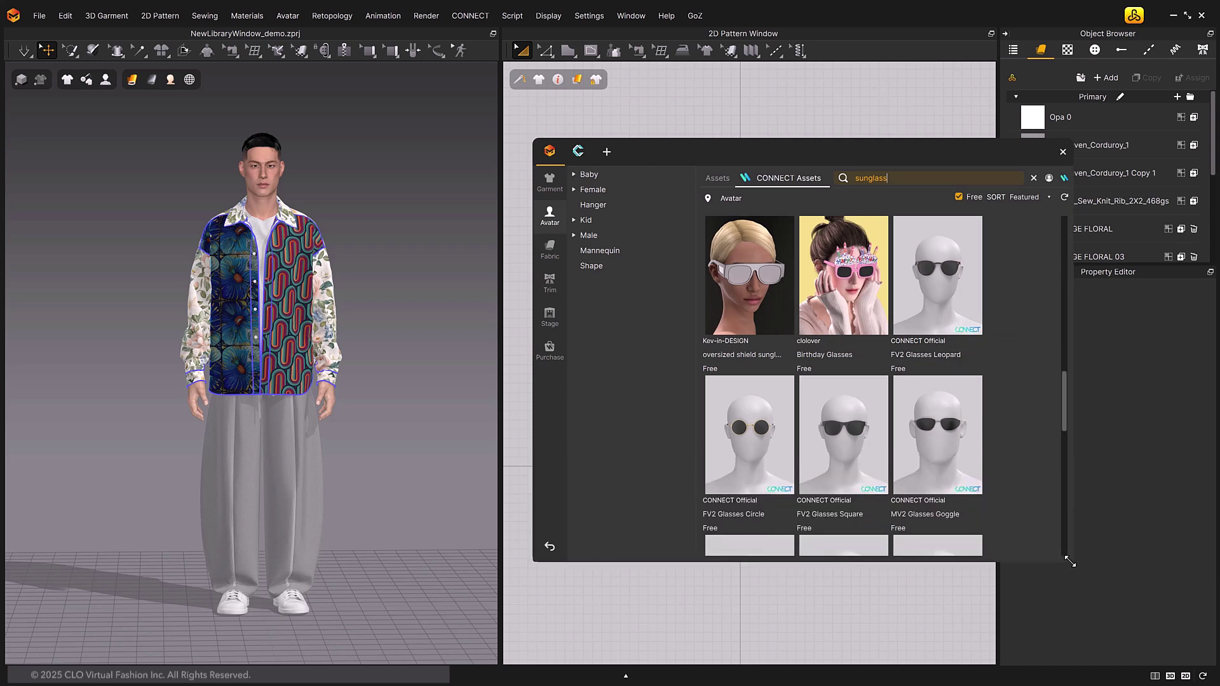
double_click(936, 441)
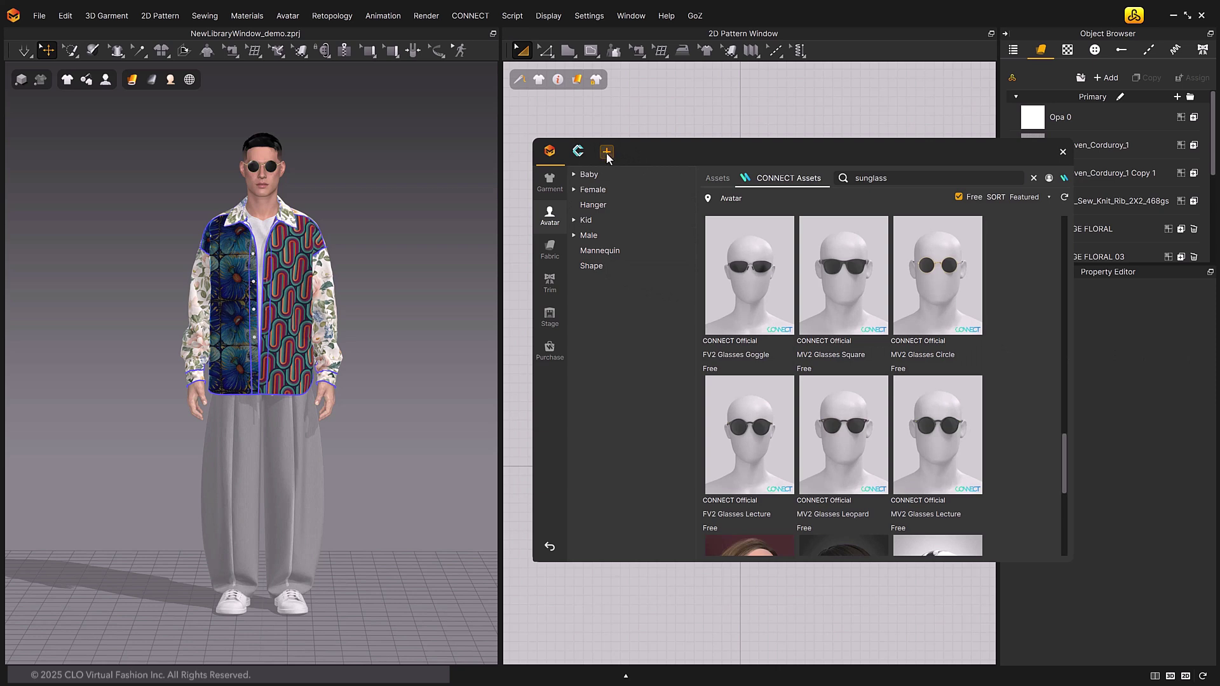
Add a My Library tab linked to the local Garments folder.
click(607, 152)
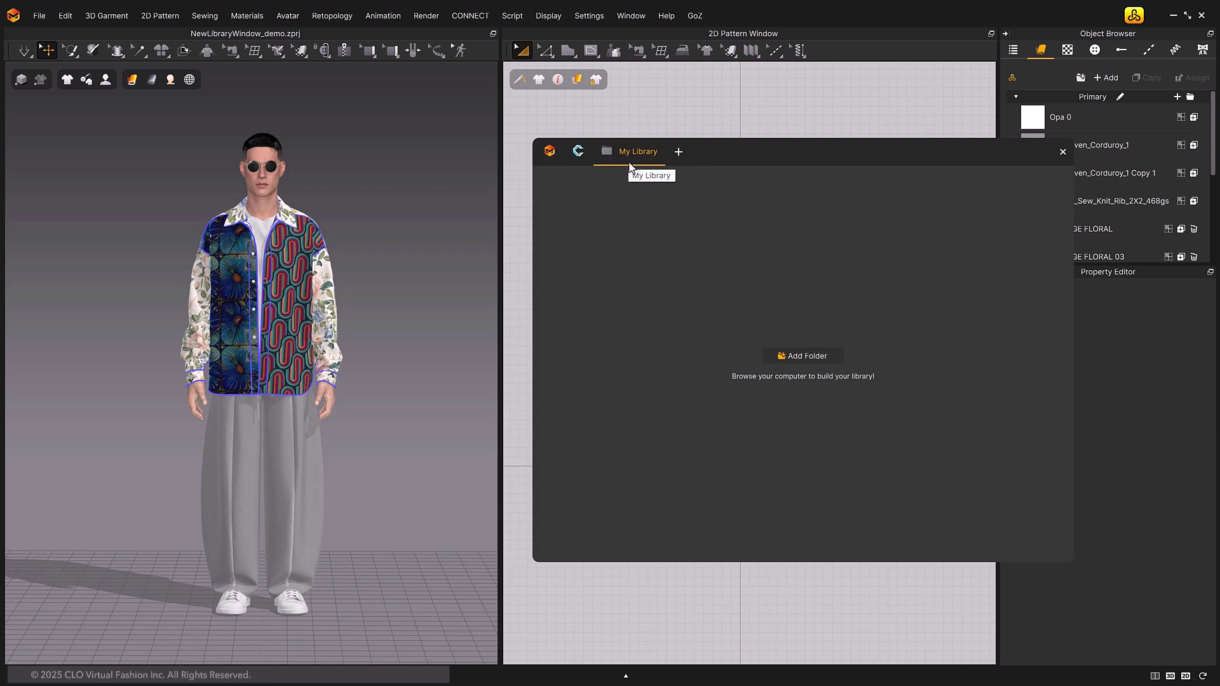
click(800, 353)
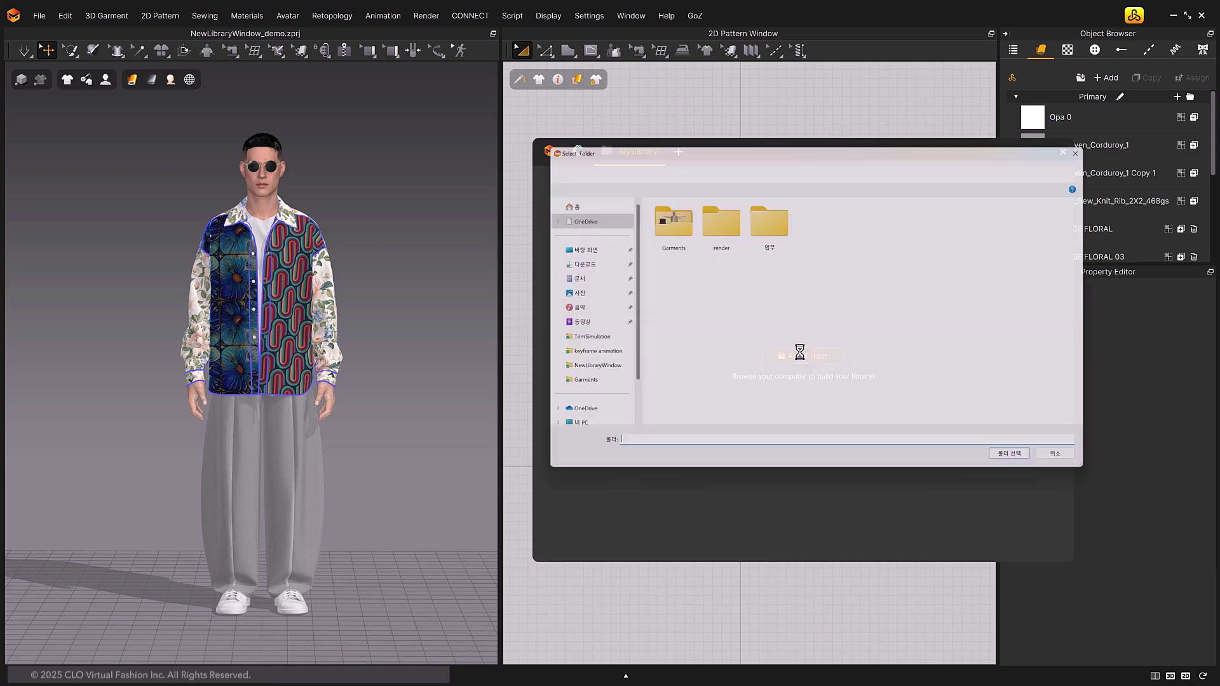
click(667, 220)
click(1024, 463)
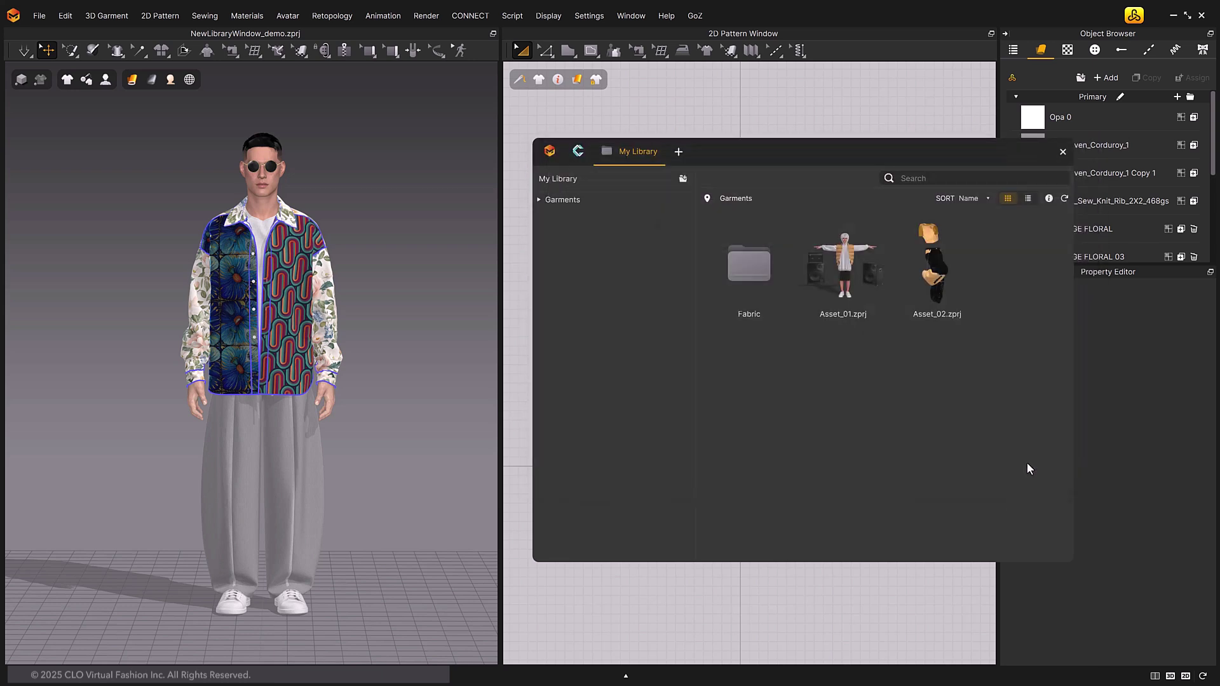
Save the project as Asset_03.zprj in the Desktop Garments folder.
click(40, 15)
mouse_move(96, 98)
click(198, 100)
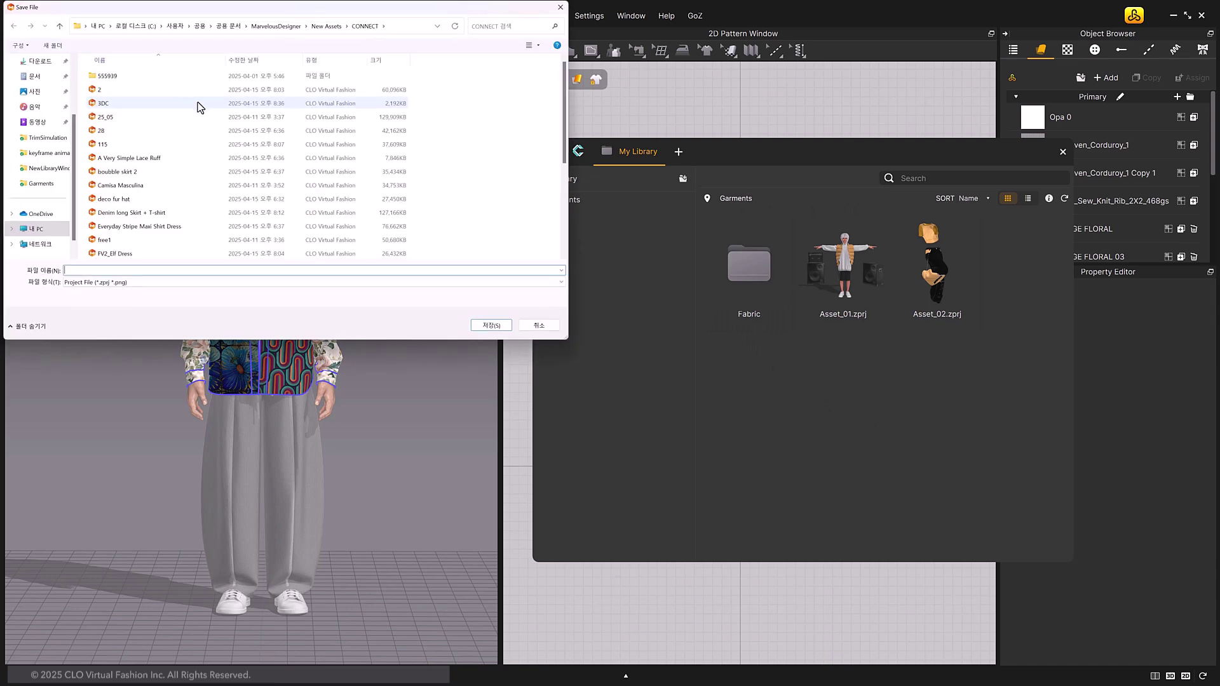
click(33, 127)
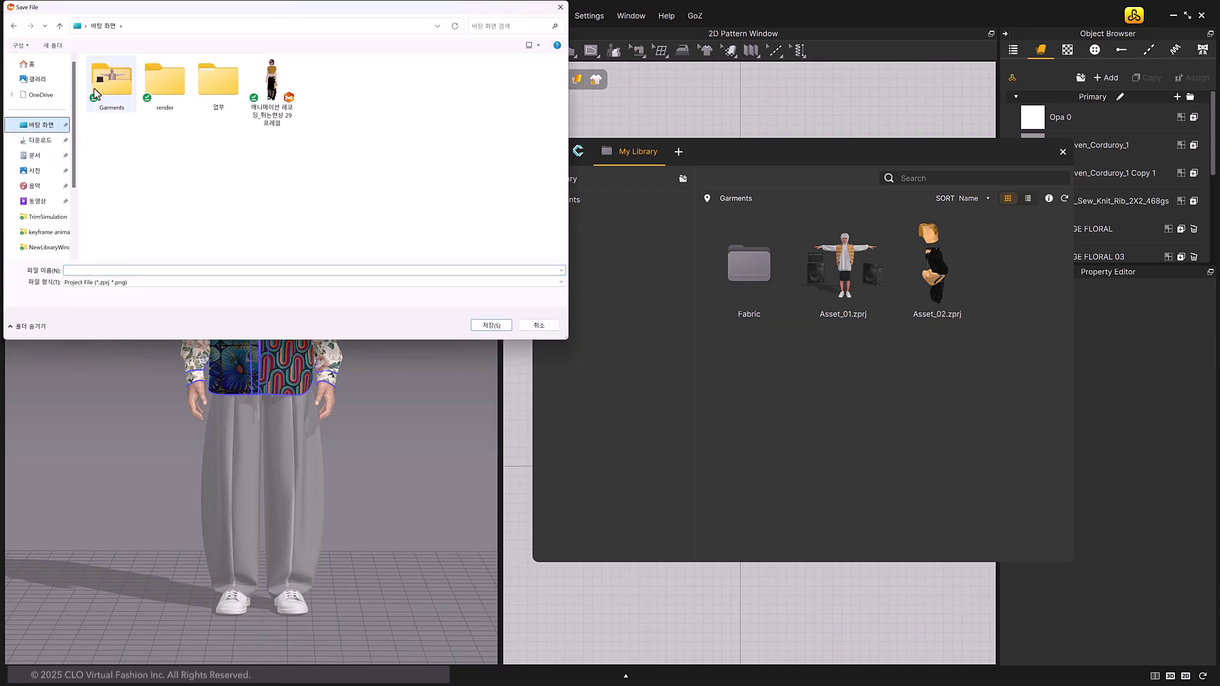
double_click(111, 81)
click(109, 103)
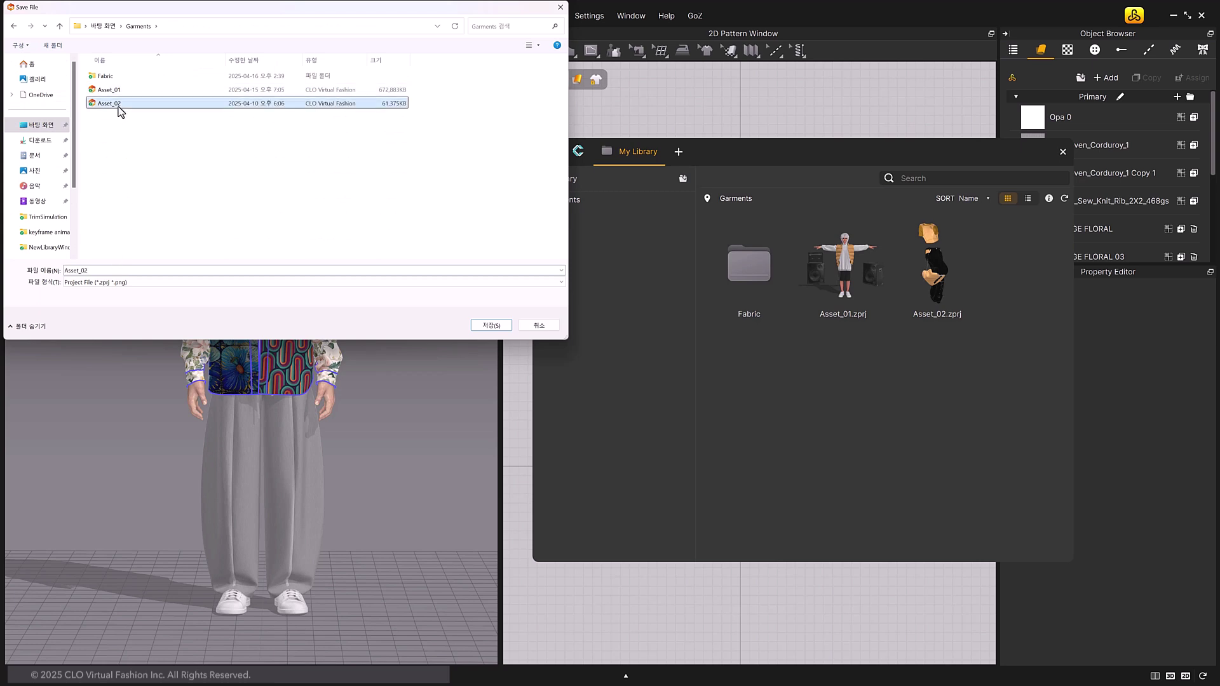
double_click(109, 270)
click(125, 270)
key(BackSpace)
text(3)
key(Return)
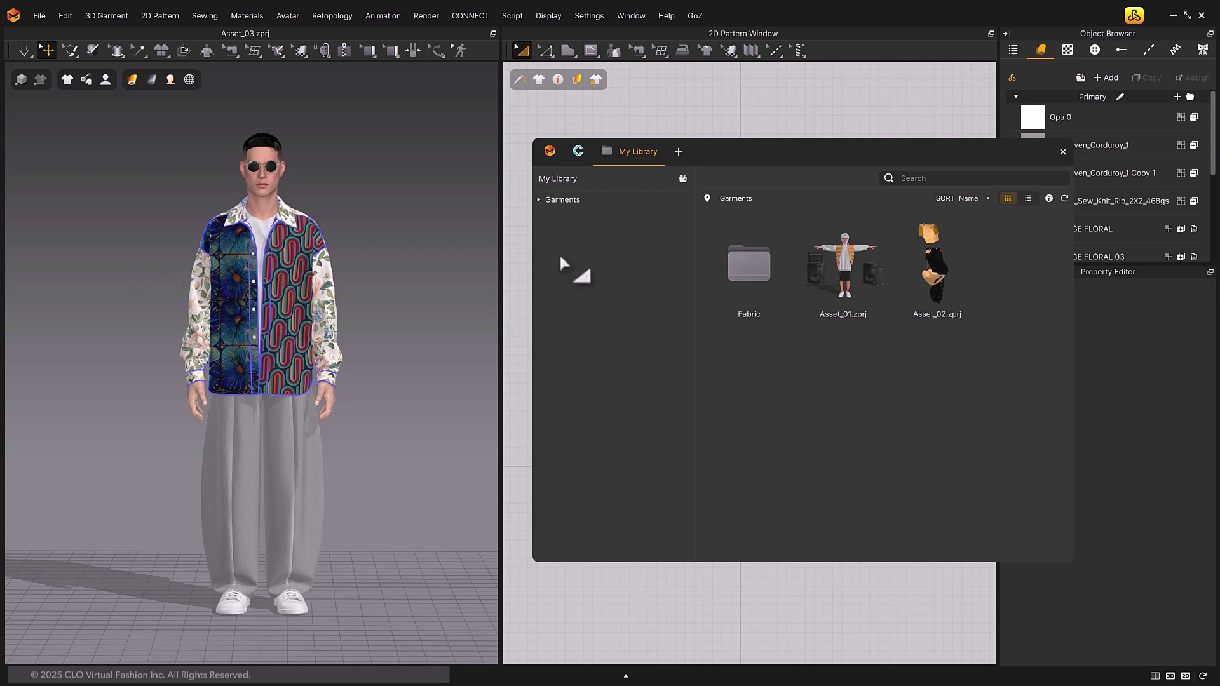
Refresh My Library so Asset_03.zprj shows in the Garments folder.
click(1064, 199)
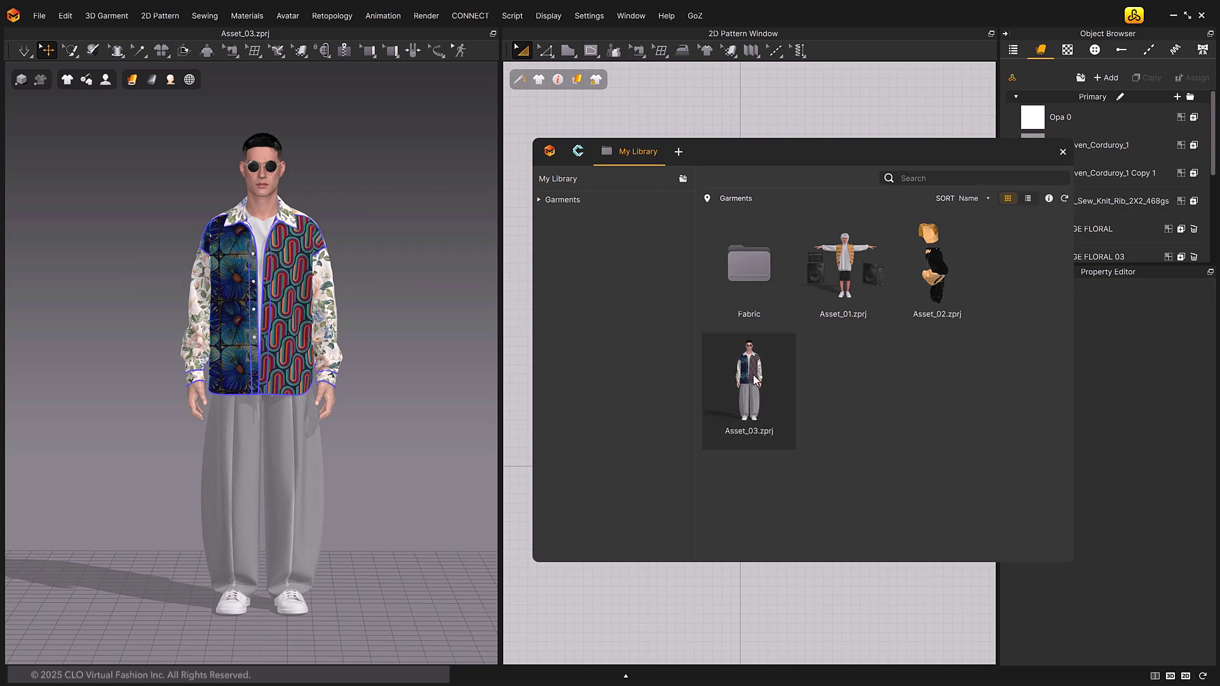